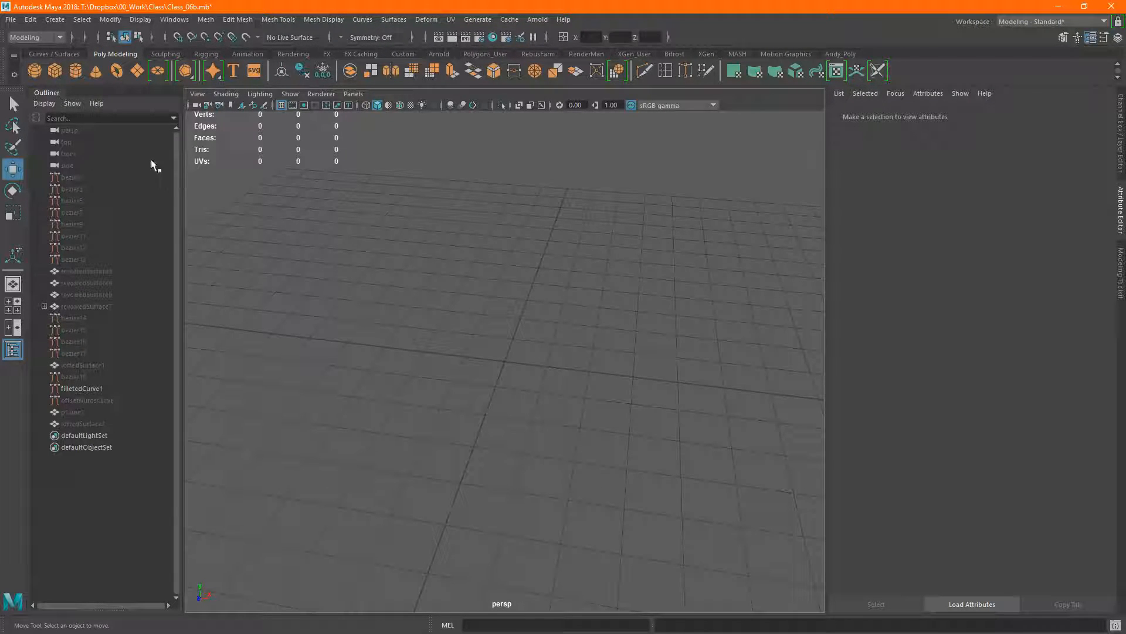
- Create a polygon cube with 10 subdivisions each in width, height and depth
{"action": "left_click", "coordinate": [55, 70]}
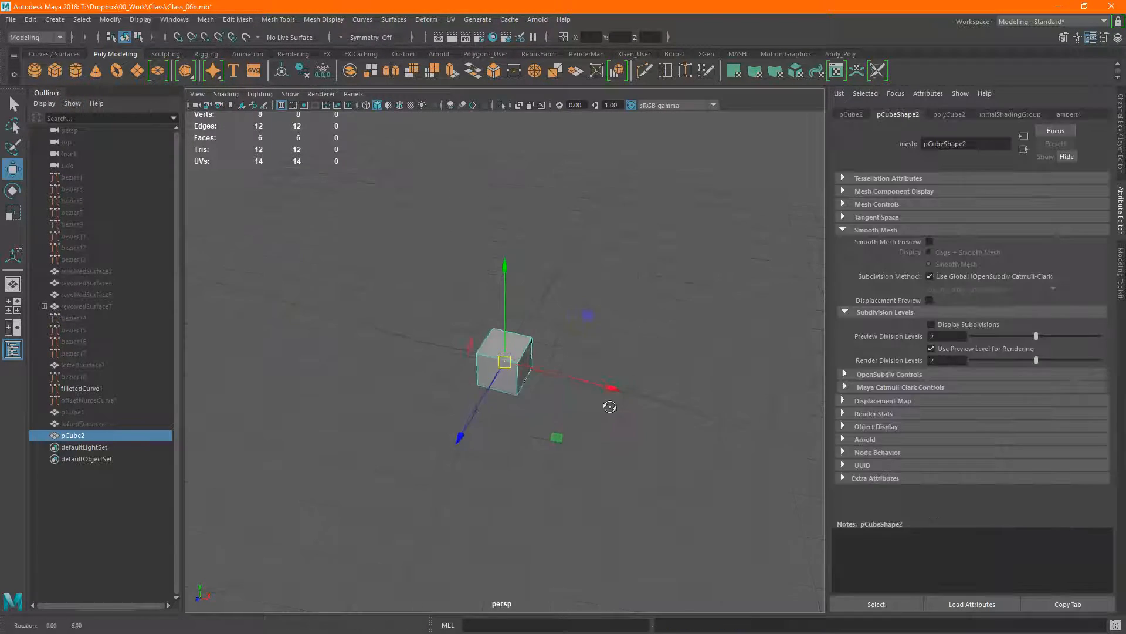
{"action": "left_click", "coordinate": [949, 115]}
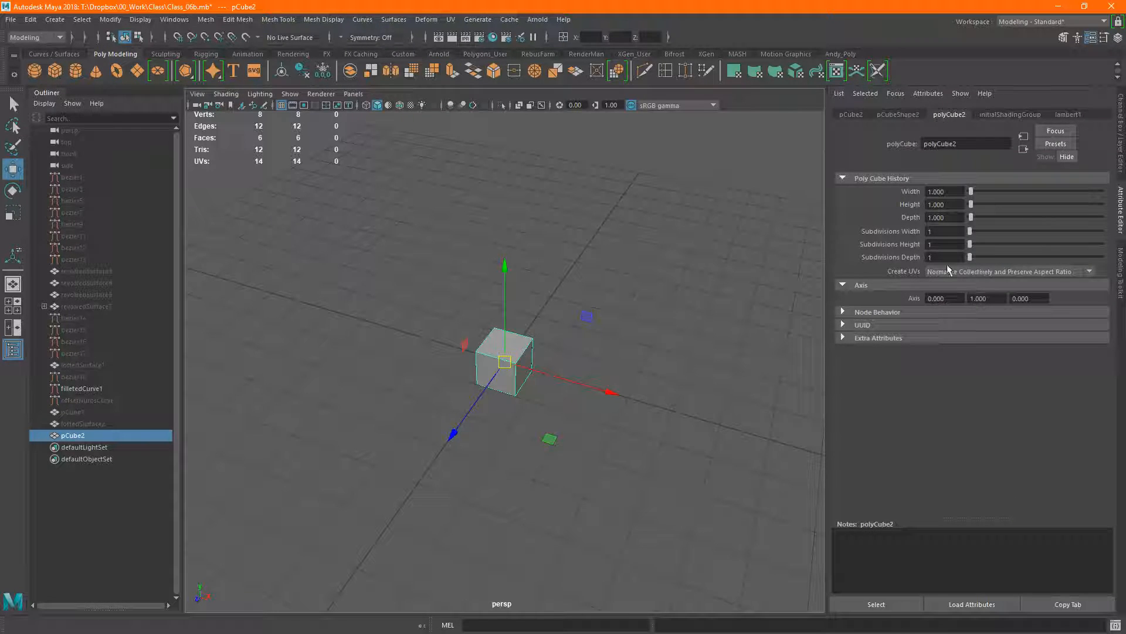
{"action": "left_click", "coordinate": [978, 231]}
{"action": "type", "text": "10"}
{"action": "key", "text": "Tab"}
{"action": "type", "text": "10"}
{"action": "key", "text": "Tab"}
{"action": "type", "text": "10"}
{"action": "key", "text": "Return"}
- Turn on wireframe-on-shaded display and frame the cube in the front view
{"action": "left_click_drag", "start_coordinate": [636, 315], "coordinate": [526, 357], "text": "alt"}
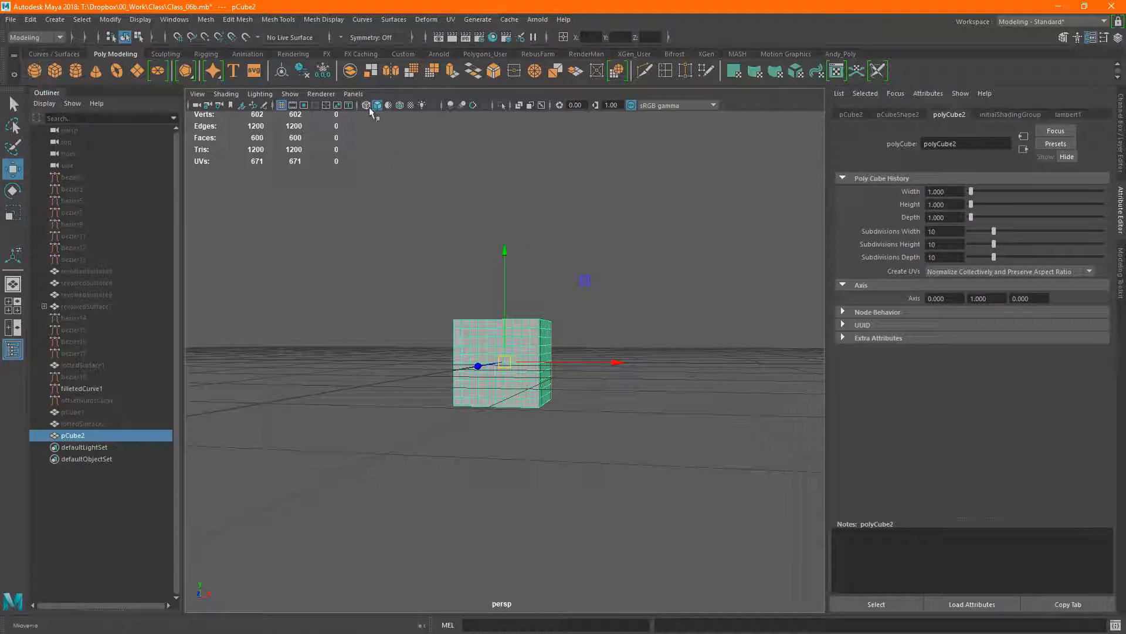
{"action": "left_click", "coordinate": [400, 105]}
{"action": "left_click", "coordinate": [664, 327]}
{"action": "key", "text": "space"}
{"action": "key", "text": "space"}
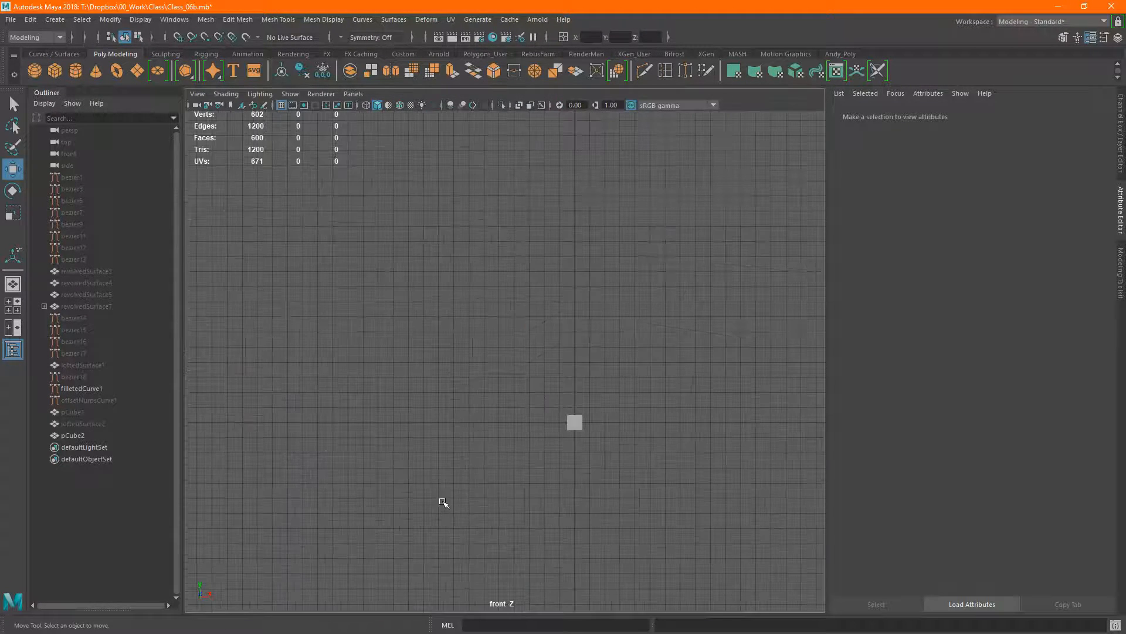
{"action": "key", "text": "f"}
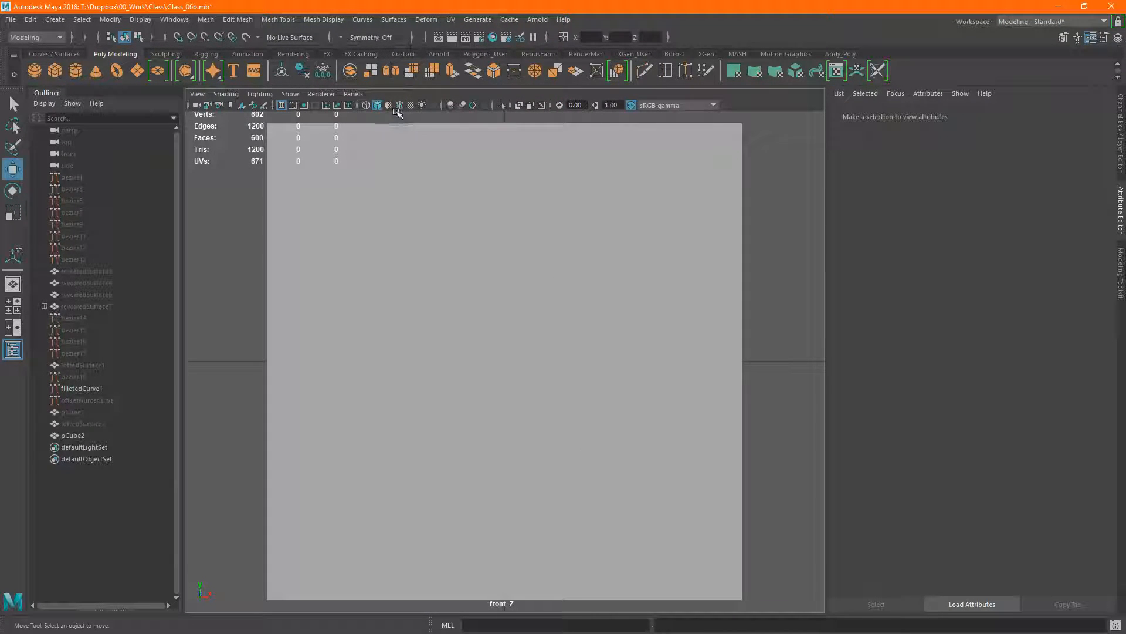
{"action": "scroll", "coordinate": [553, 382], "scroll_direction": "down", "scroll_amount": 6}
{"action": "scroll", "coordinate": [553, 382], "scroll_direction": "up", "scroll_amount": 3}
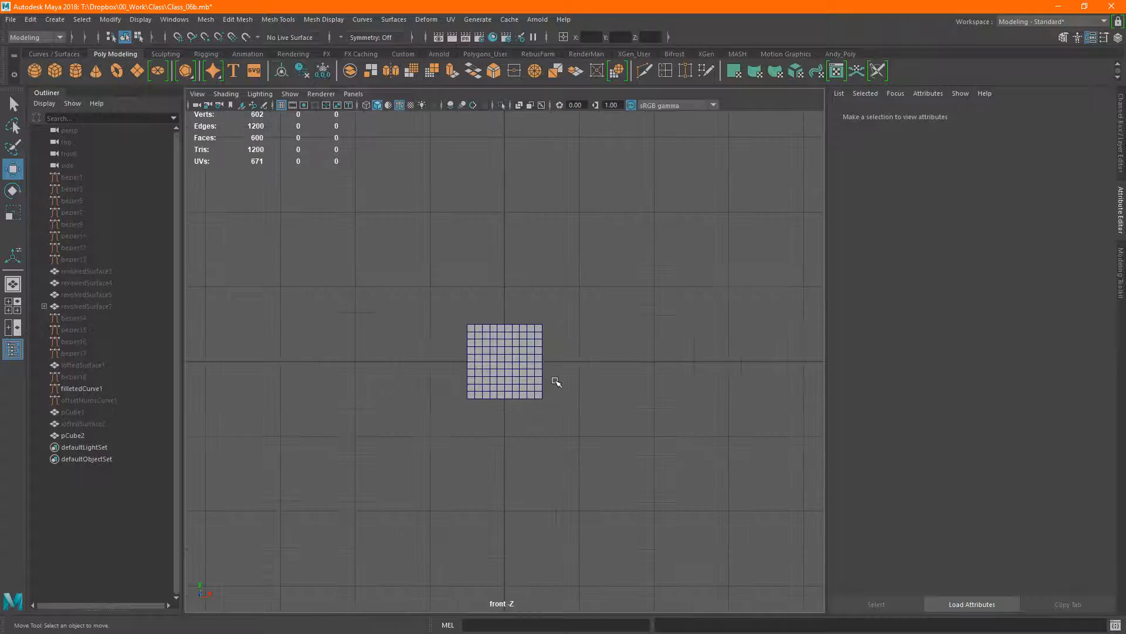
{"action": "scroll", "coordinate": [555, 381], "scroll_direction": "up", "scroll_amount": 4}
{"action": "middle_click_drag", "start_coordinate": [626, 373], "coordinate": [498, 378], "text": "alt"}
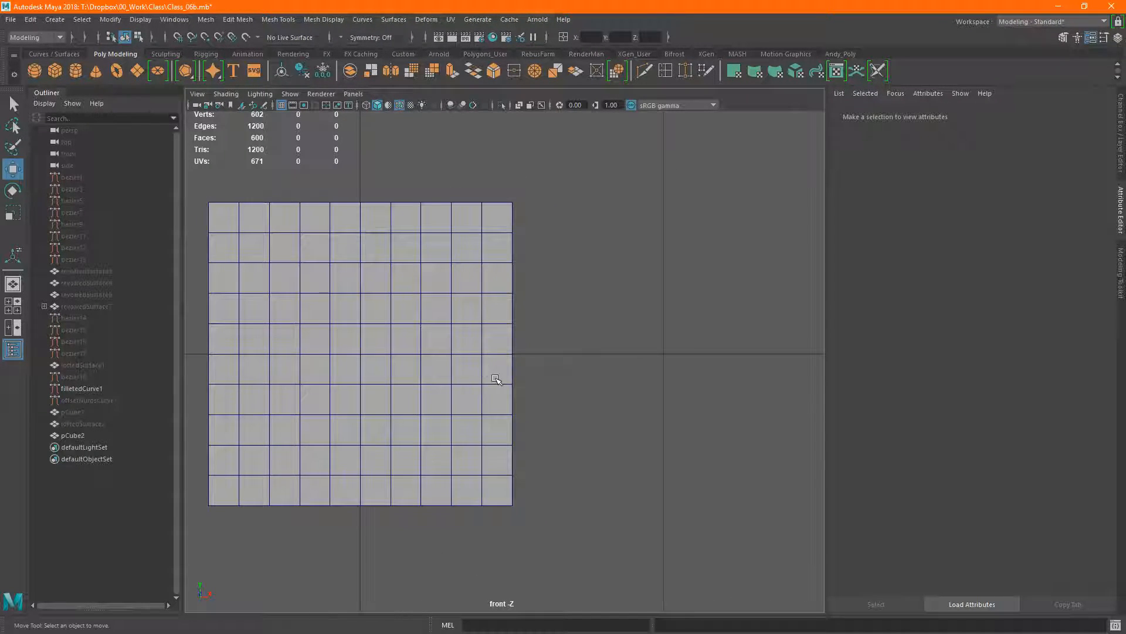
{"action": "scroll", "coordinate": [553, 407], "scroll_direction": "up", "scroll_amount": 1}
{"action": "key", "text": "bracketleft"}
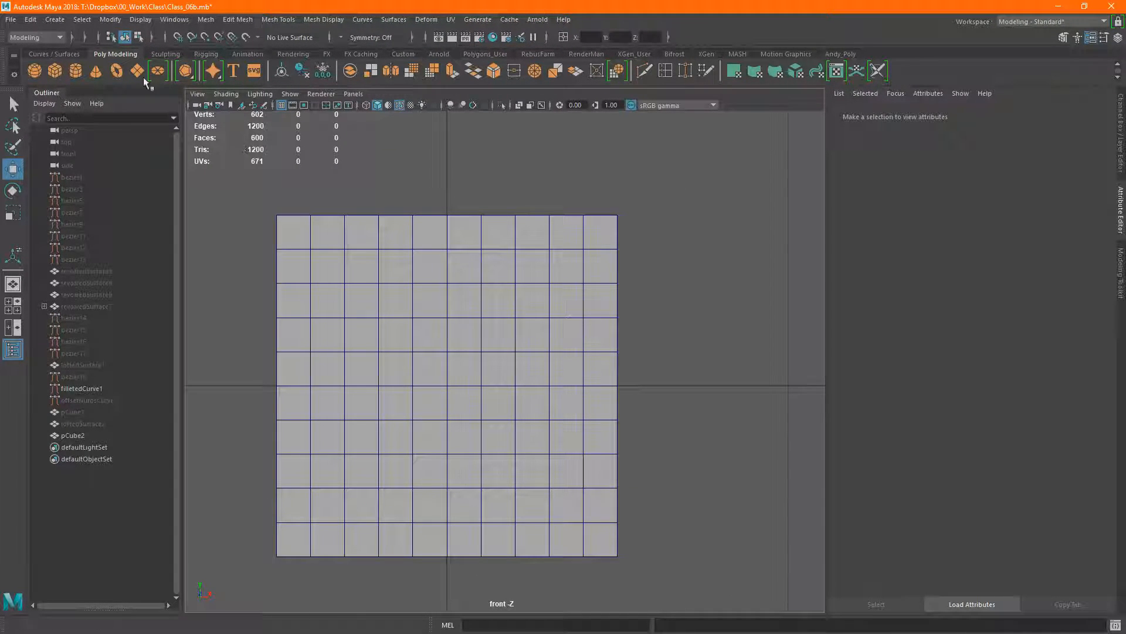
- Draw a three-anchor Bezier curve shaped like a D-shaped handle beside the cube's +X side in the front view
{"action": "left_click", "coordinate": [66, 52]}
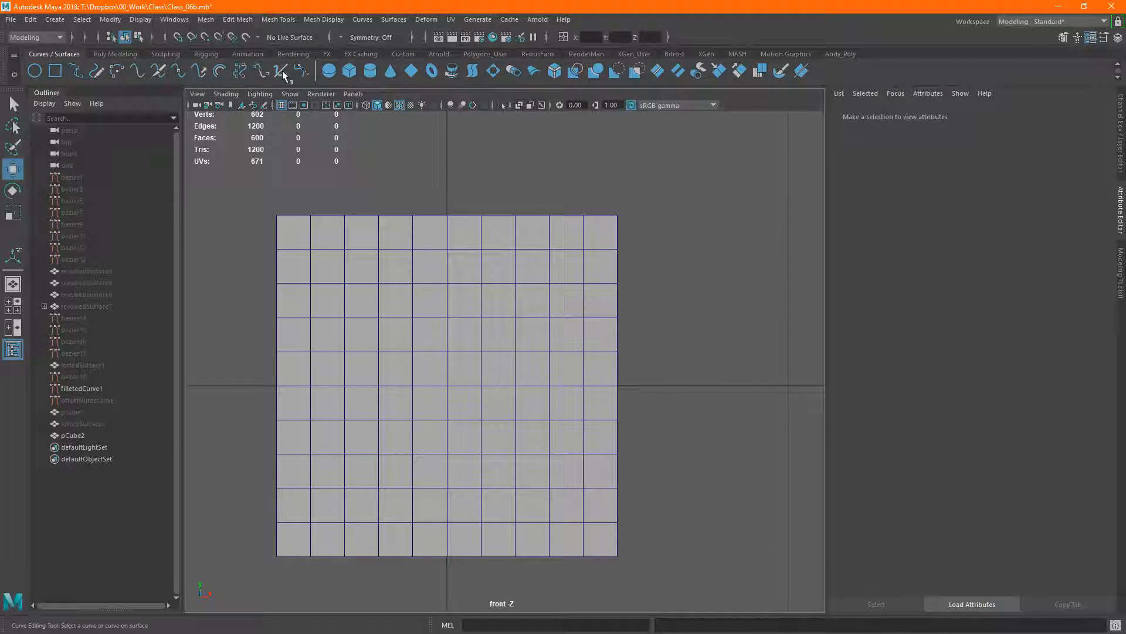
{"action": "left_click", "coordinate": [302, 71]}
{"action": "middle_click_drag", "start_coordinate": [647, 259], "coordinate": [596, 259], "text": "alt"}
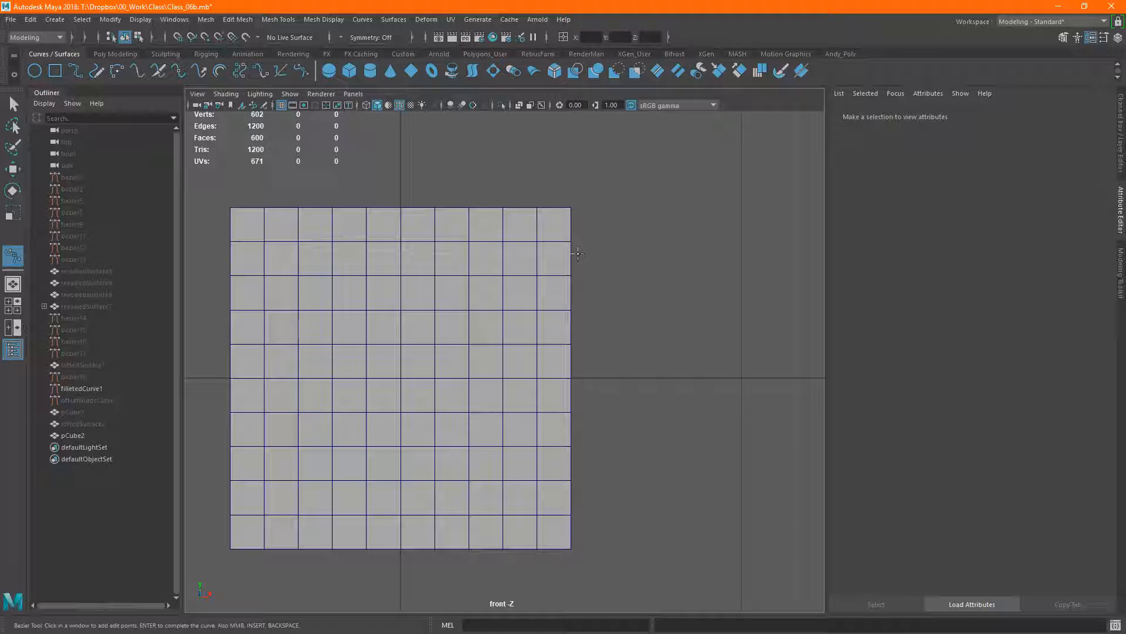
{"action": "left_click", "coordinate": [578, 254]}
{"action": "left_click_drag", "start_coordinate": [720, 362], "coordinate": [716, 253]}
{"action": "left_click_drag", "start_coordinate": [580, 506], "coordinate": [489, 504]}
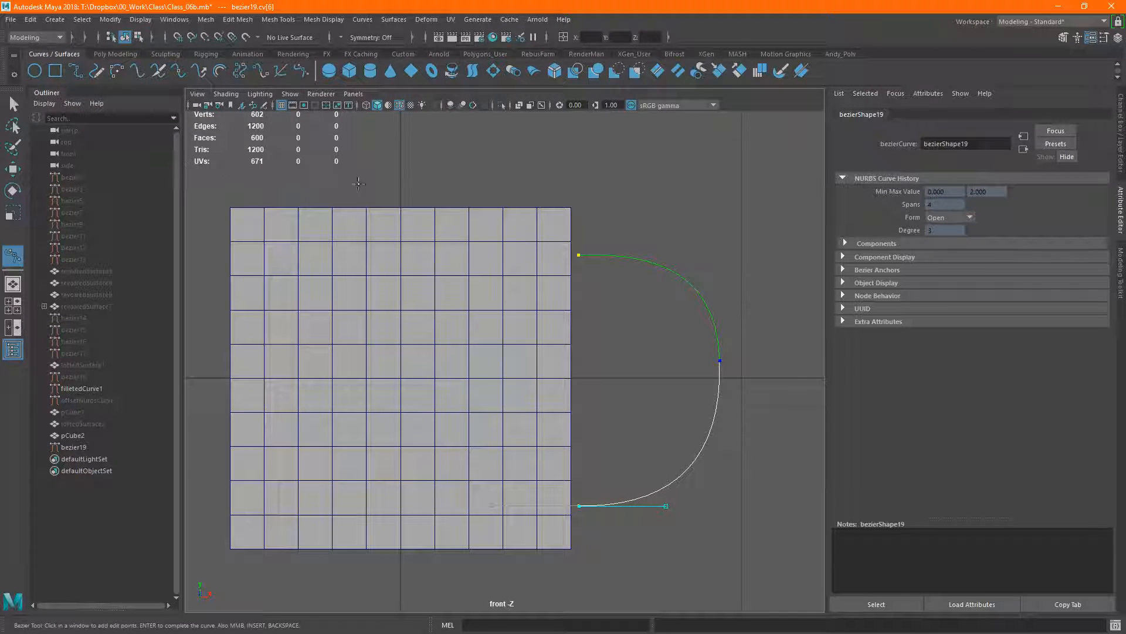
{"action": "right_click_drag", "start_coordinate": [628, 267], "coordinate": [581, 256]}
{"action": "right_click_drag", "start_coordinate": [661, 265], "coordinate": [626, 237]}
{"action": "key", "text": "Return"}
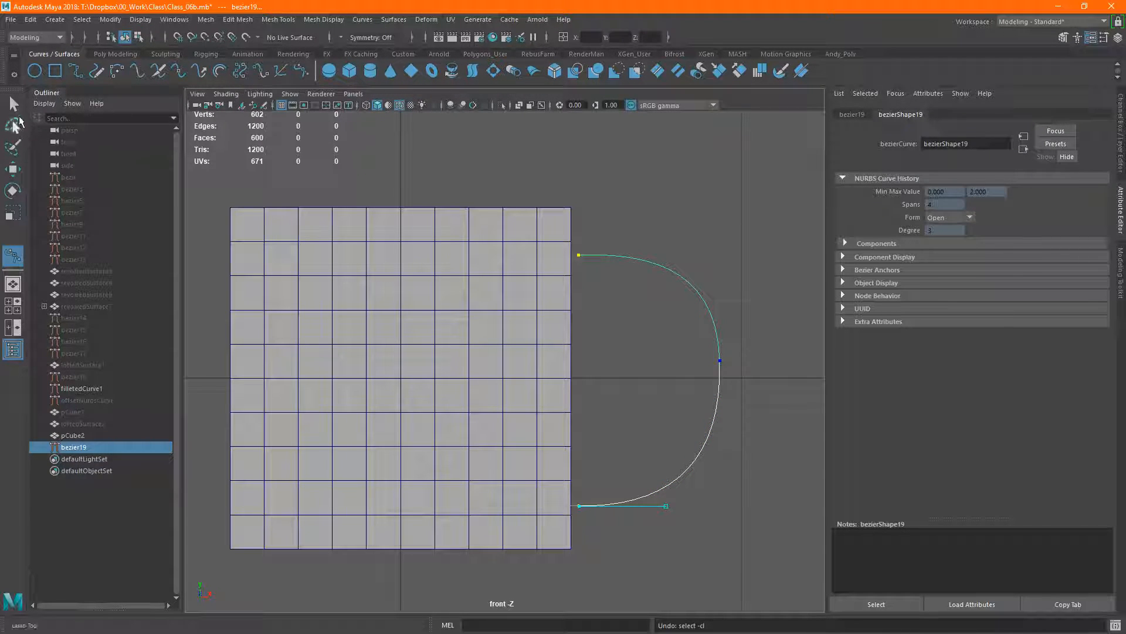
- Display the Bezier curve's control vertices and nudge its upper end anchor slightly with the Move tool
{"action": "left_click", "coordinate": [13, 104]}
{"action": "right_click_drag", "start_coordinate": [648, 263], "coordinate": [583, 263]}
{"action": "scroll", "coordinate": [583, 263], "scroll_direction": "up", "scroll_amount": 1}
{"action": "scroll", "coordinate": [621, 248], "scroll_direction": "down", "scroll_amount": 5}
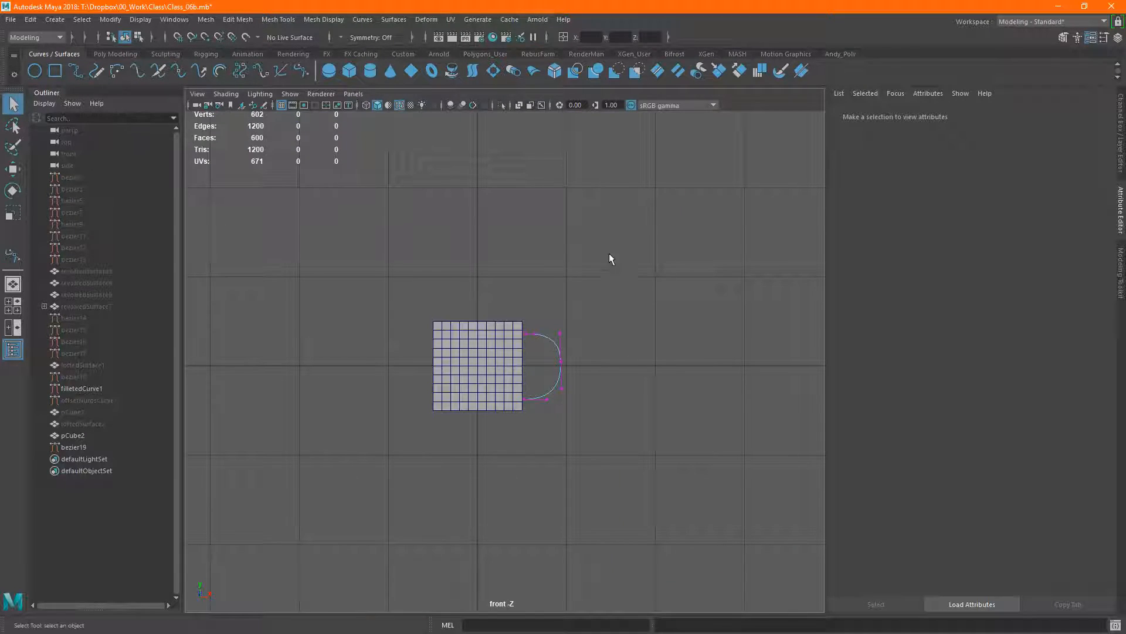
{"action": "scroll", "coordinate": [573, 340], "scroll_direction": "up", "scroll_amount": 3}
{"action": "left_click_drag", "start_coordinate": [508, 234], "coordinate": [695, 468]}
{"action": "scroll", "coordinate": [646, 412], "scroll_direction": "up", "scroll_amount": 3}
{"action": "scroll", "coordinate": [618, 317], "scroll_direction": "up", "scroll_amount": 2}
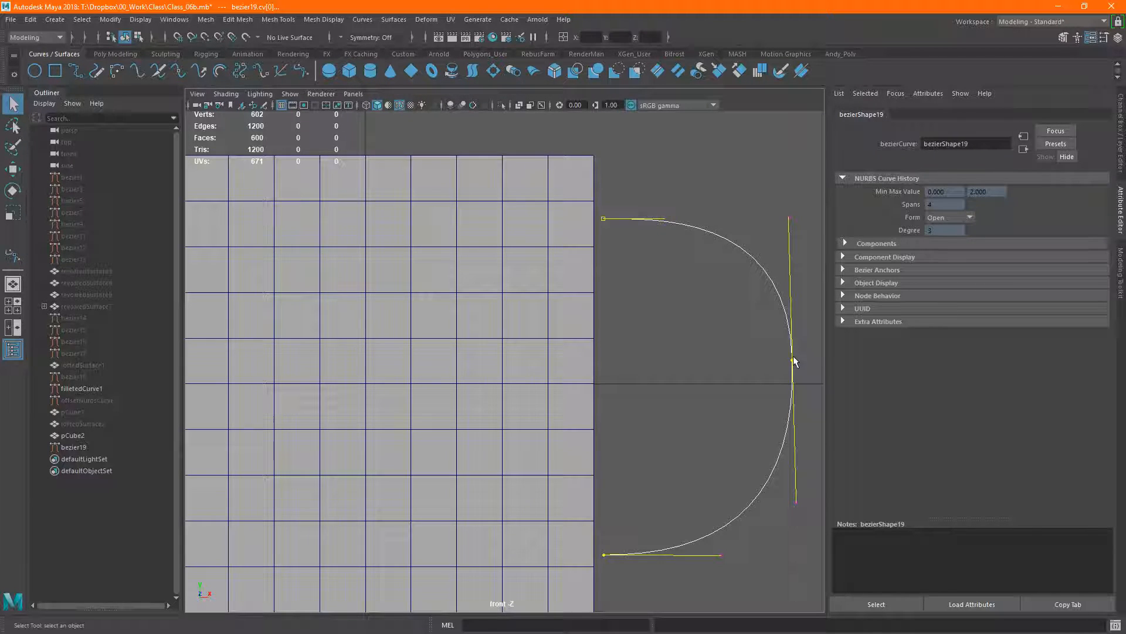
{"action": "left_click", "coordinate": [600, 216]}
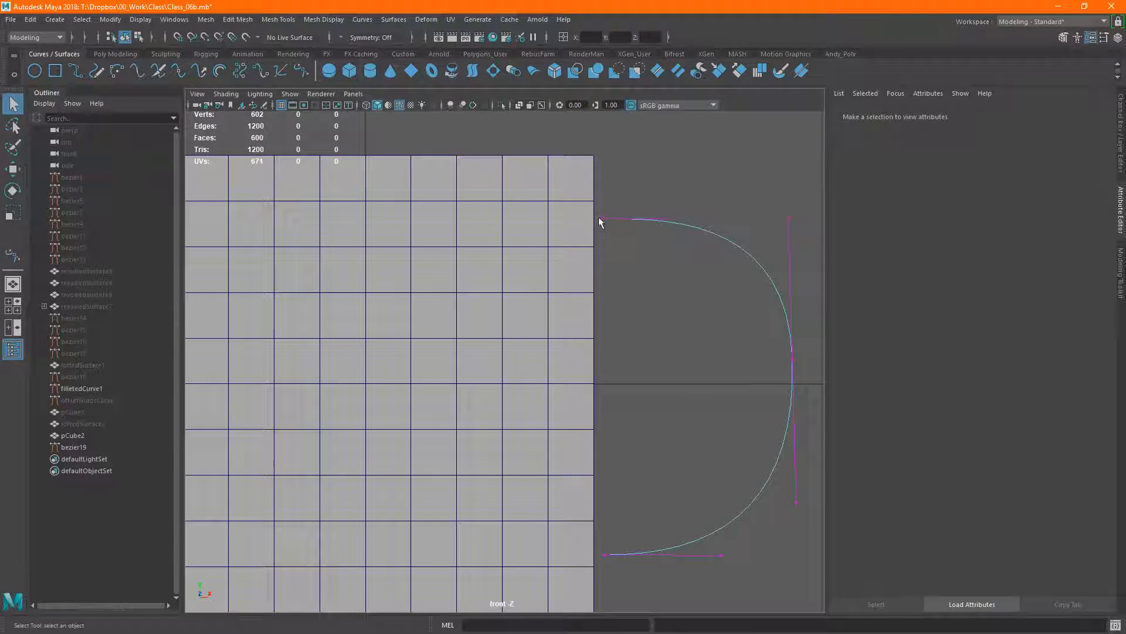
{"action": "left_click", "coordinate": [602, 219]}
{"action": "key", "text": "w"}
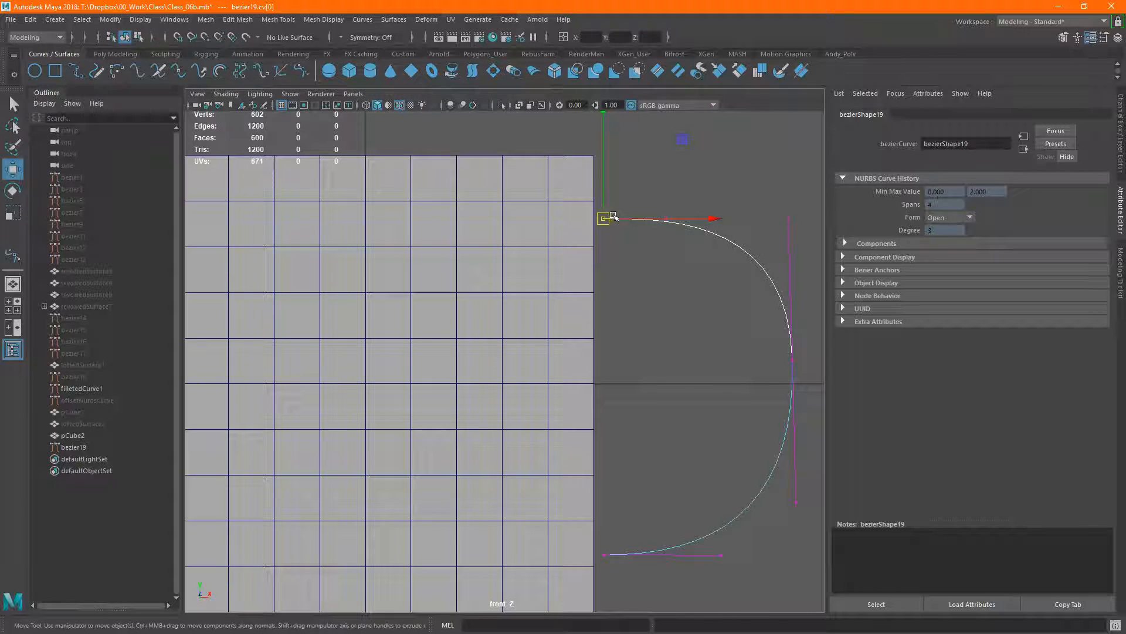
{"action": "mouse_move", "coordinate": [683, 138]}
{"action": "left_mouse_down"}
{"action": "mouse_move", "coordinate": [685, 157]}
{"action": "mouse_move", "coordinate": [689, 148]}
{"action": "left_mouse_up"}
- Shift the upper tangent handle of the curve's middle anchor slightly, then deselect the curve
{"action": "left_click_drag", "start_coordinate": [756, 346], "coordinate": [800, 381]}
{"action": "middle_click_drag", "start_coordinate": [802, 352], "coordinate": [772, 342], "text": "alt"}
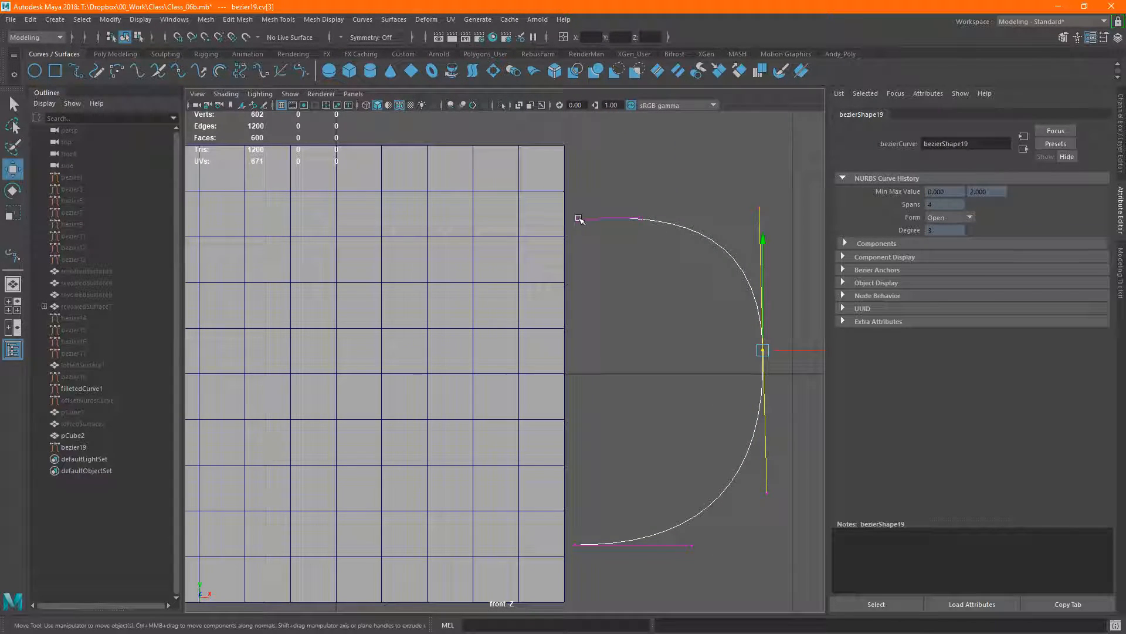
{"action": "left_click", "coordinate": [760, 206]}
{"action": "mouse_move", "coordinate": [764, 203]}
{"action": "left_mouse_down"}
{"action": "mouse_move", "coordinate": [773, 226]}
{"action": "mouse_move", "coordinate": [757, 243]}
{"action": "mouse_move", "coordinate": [764, 208]}
{"action": "left_mouse_up"}
{"action": "middle_click_drag", "start_coordinate": [653, 403], "coordinate": [634, 308], "text": "alt"}
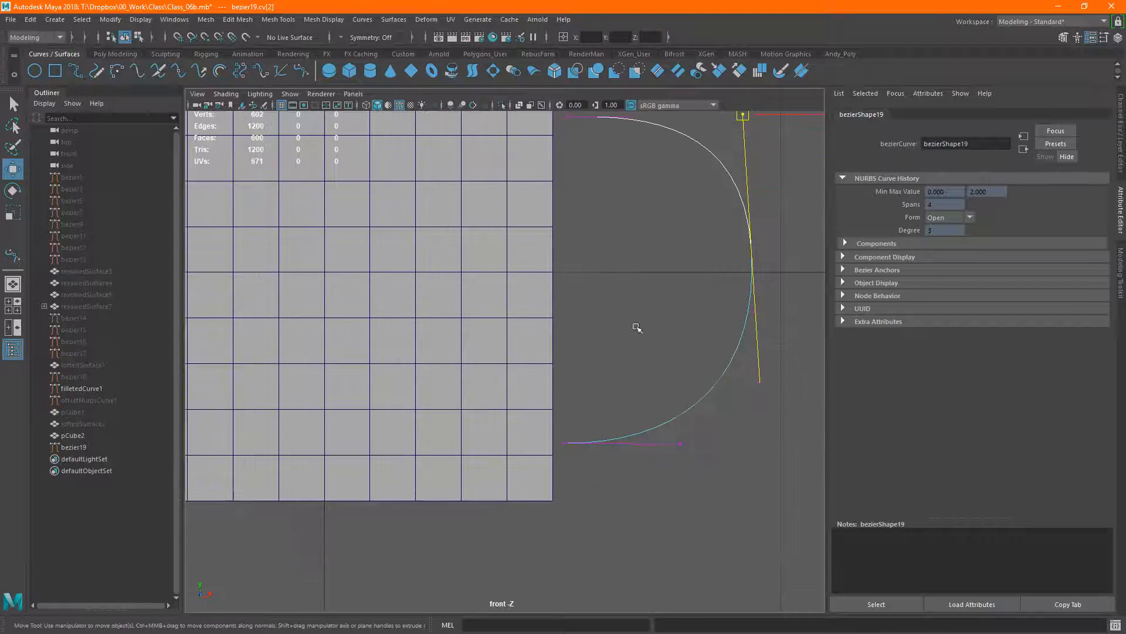
{"action": "middle_click_drag", "start_coordinate": [636, 238], "coordinate": [616, 315], "text": "alt"}
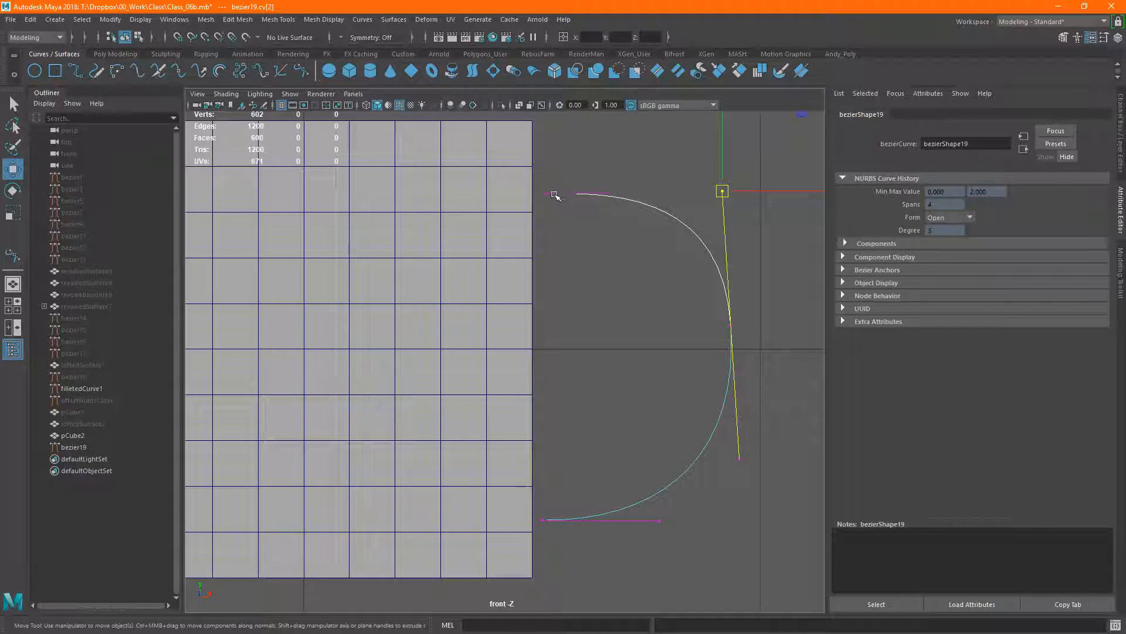
{"action": "key", "text": "q"}
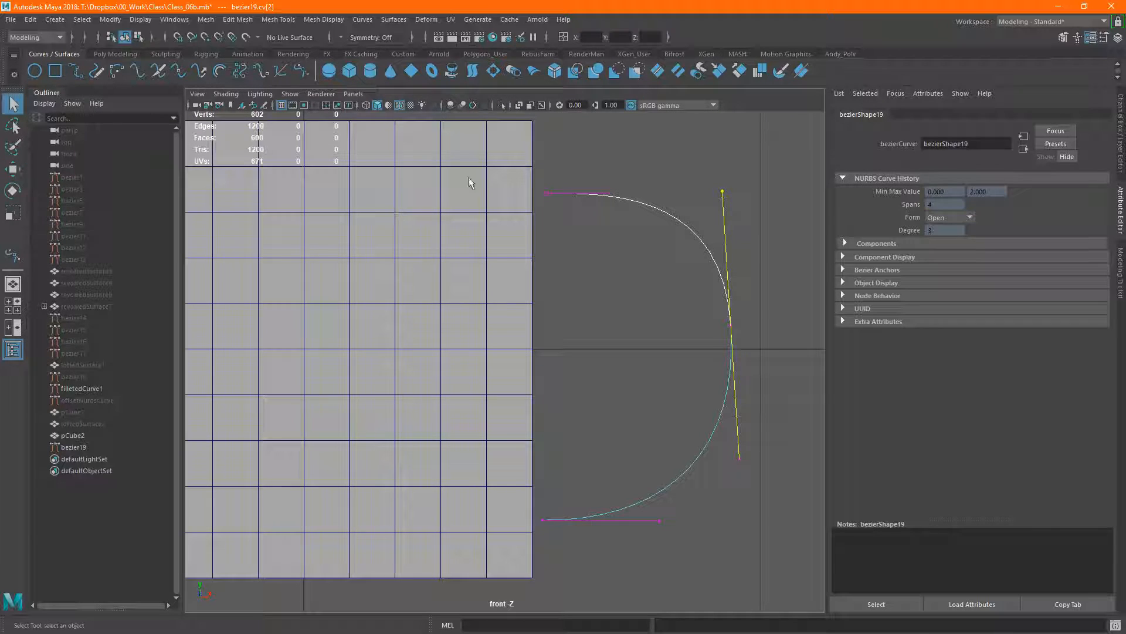
{"action": "left_click", "coordinate": [631, 242]}
- Select the handle curve in the perspective view and reverse its direction
{"action": "key", "text": "space"}
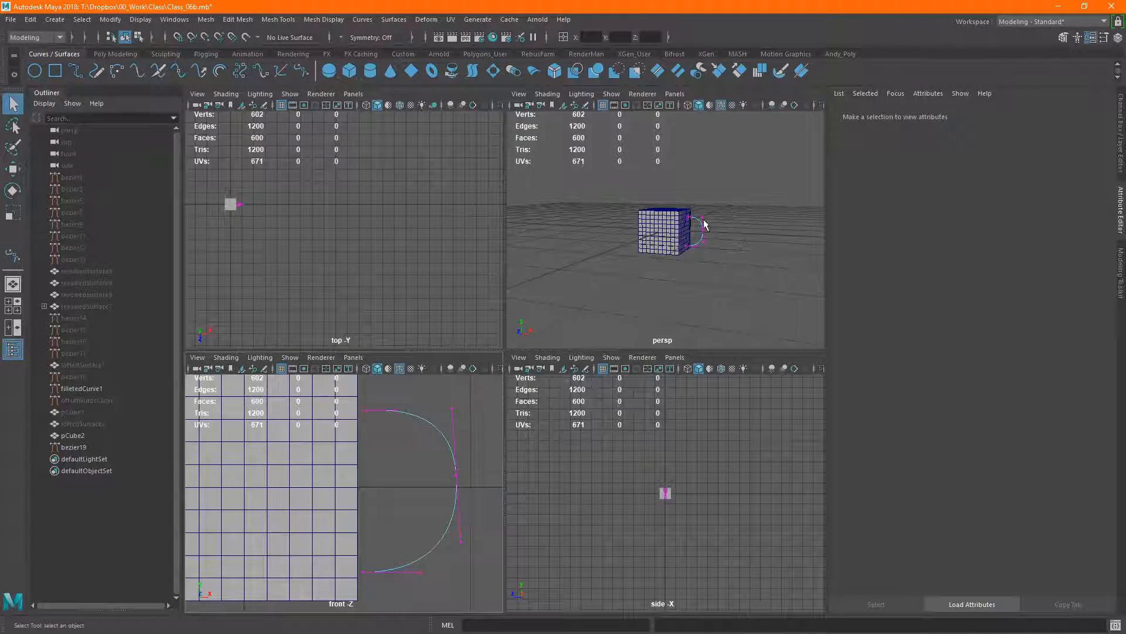
{"action": "key", "text": "space"}
{"action": "left_click_drag", "start_coordinate": [611, 280], "coordinate": [580, 375], "text": "alt"}
{"action": "right_click_drag", "start_coordinate": [579, 374], "coordinate": [550, 371], "text": "alt"}
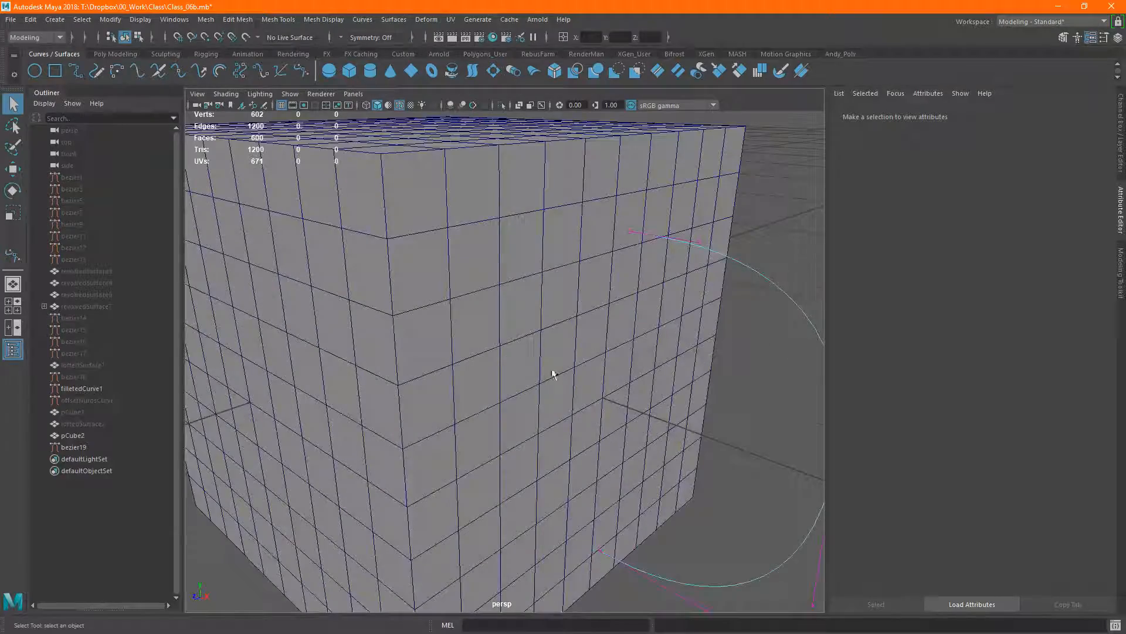
{"action": "left_click_drag", "start_coordinate": [606, 351], "coordinate": [586, 252], "text": "alt"}
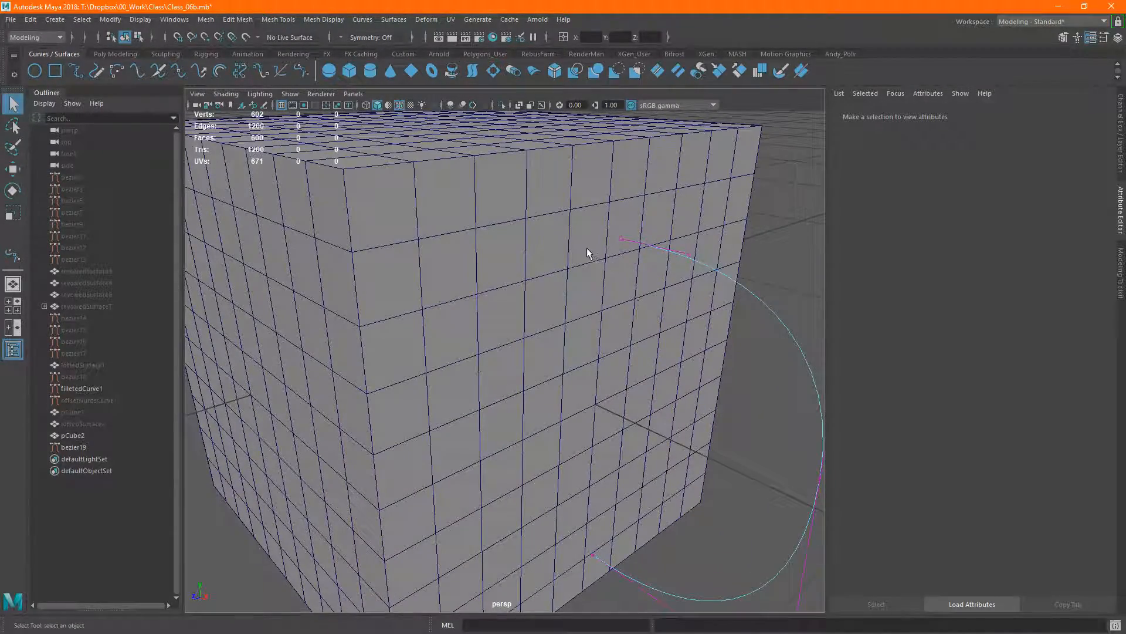
{"action": "left_click", "coordinate": [625, 237]}
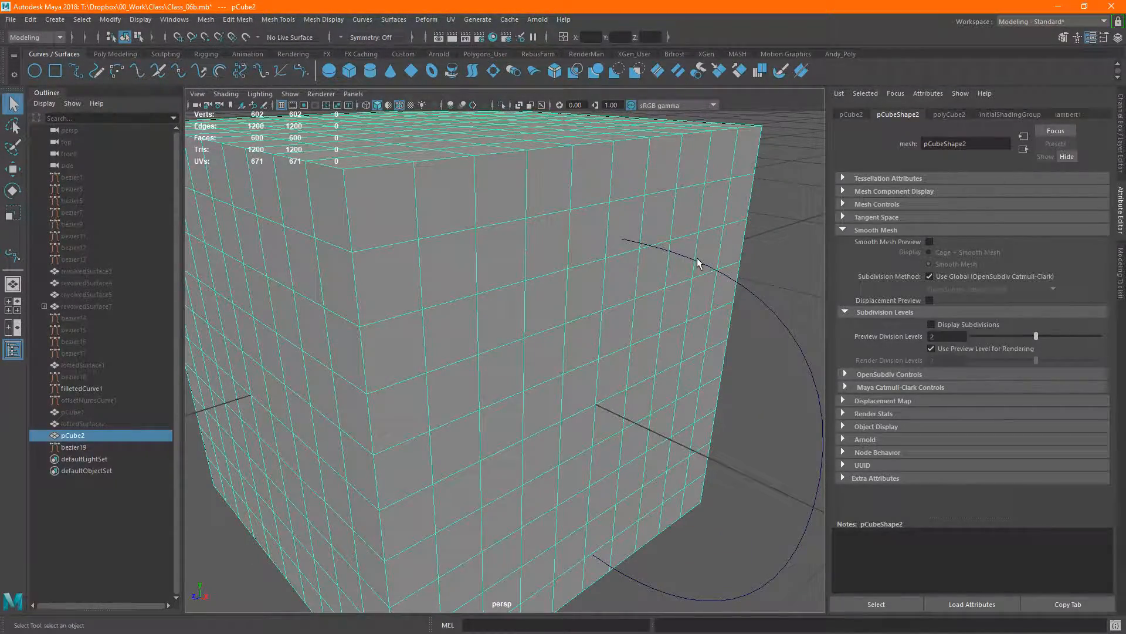
{"action": "left_click", "coordinate": [697, 258]}
{"action": "mouse_move", "coordinate": [637, 277]}
{"action": "left_mouse_down", "text": "alt"}
{"action": "mouse_move", "coordinate": [650, 277]}
{"action": "mouse_move", "coordinate": [641, 256]}
{"action": "left_mouse_up", "text": "alt"}
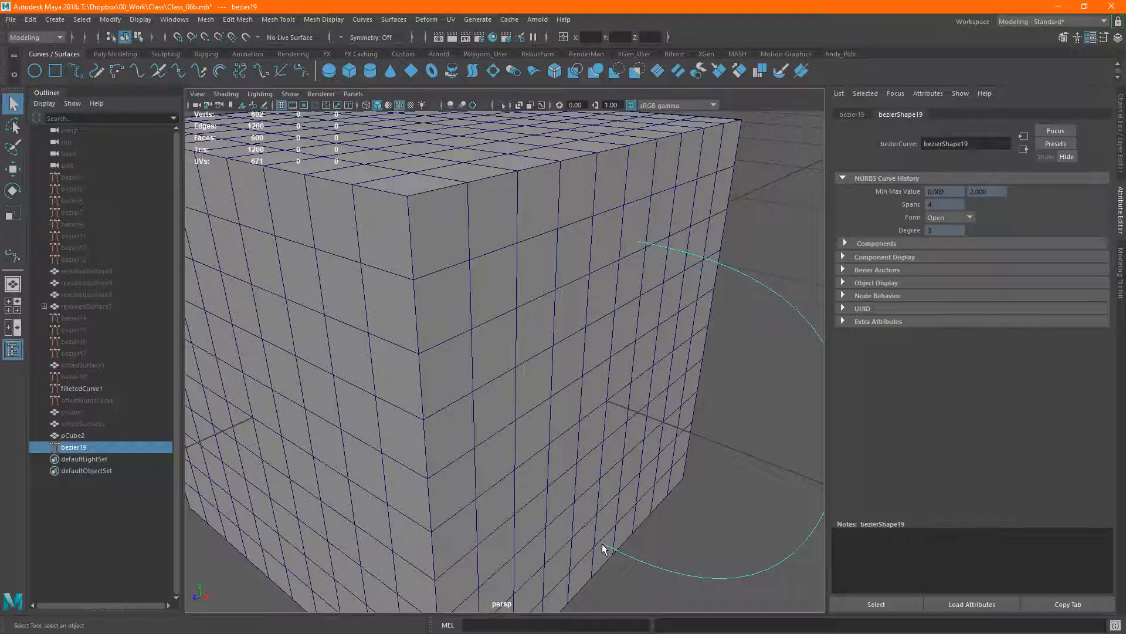
{"action": "right_click_drag", "start_coordinate": [660, 326], "coordinate": [629, 346], "text": "alt"}
{"action": "mouse_move", "coordinate": [629, 346]}
{"action": "left_mouse_down", "text": "alt"}
{"action": "mouse_move", "coordinate": [616, 355]}
{"action": "mouse_move", "coordinate": [629, 347]}
{"action": "left_mouse_up", "text": "alt"}
{"action": "left_click_drag", "start_coordinate": [592, 315], "coordinate": [677, 293], "text": "alt"}
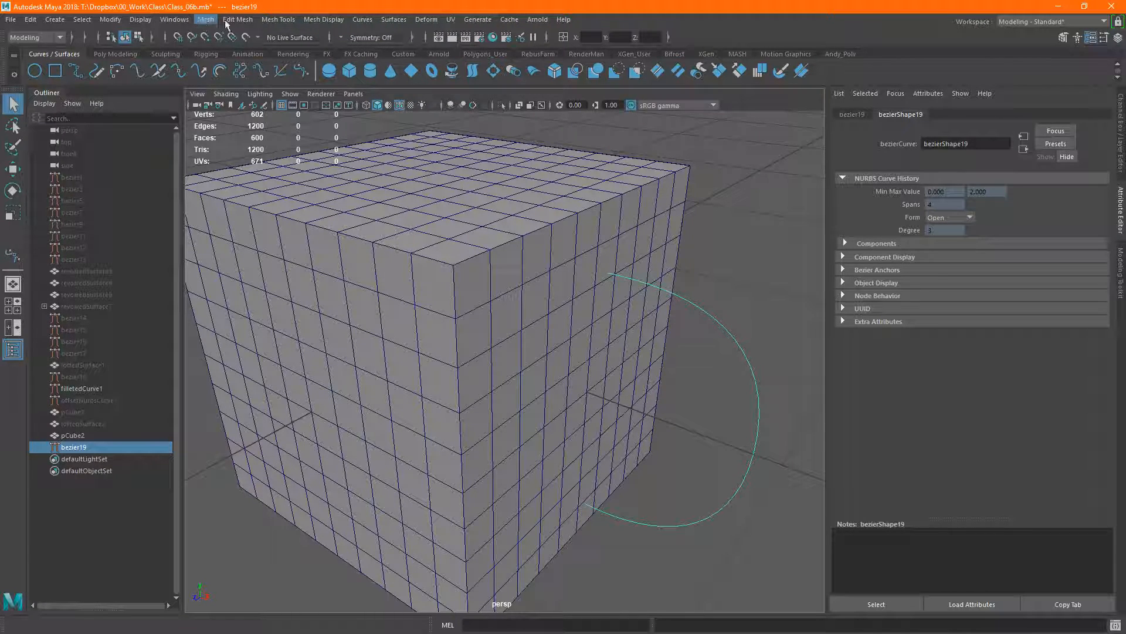
{"action": "left_click", "coordinate": [359, 19]}
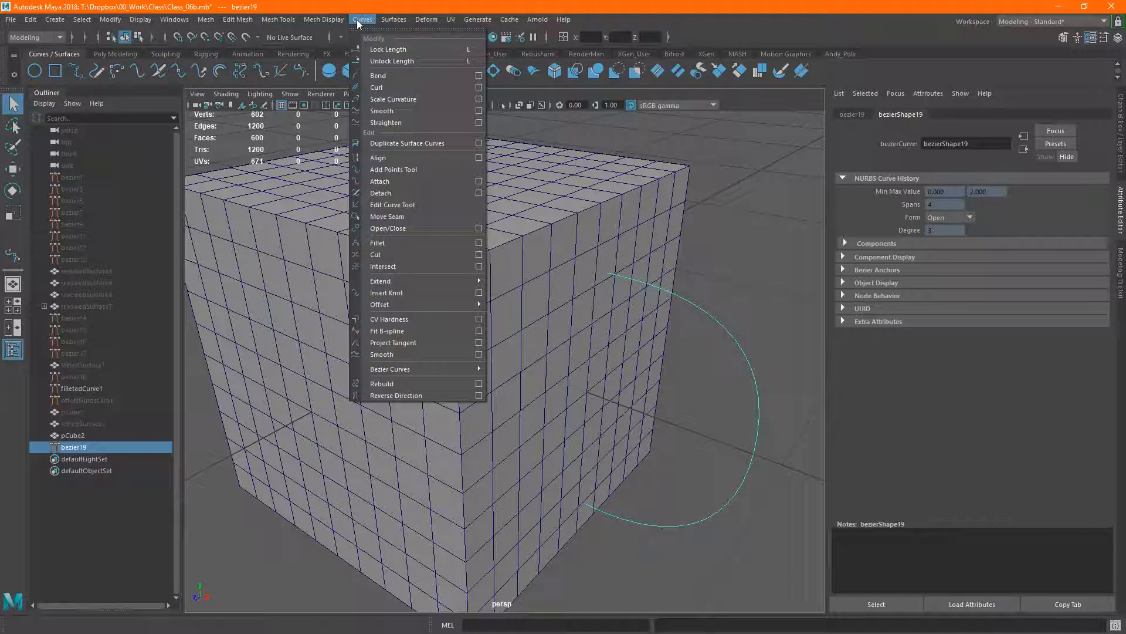
{"action": "left_click", "coordinate": [406, 396]}
- Display the curve's control vertices again and adjust the upper tangent handle of its middle anchor within the curve's plane
{"action": "right_click_drag", "start_coordinate": [708, 317], "coordinate": [645, 312]}
{"action": "left_click_drag", "start_coordinate": [654, 320], "coordinate": [637, 403], "text": "alt"}
{"action": "right_click_drag", "start_coordinate": [638, 403], "coordinate": [611, 510], "text": "alt"}
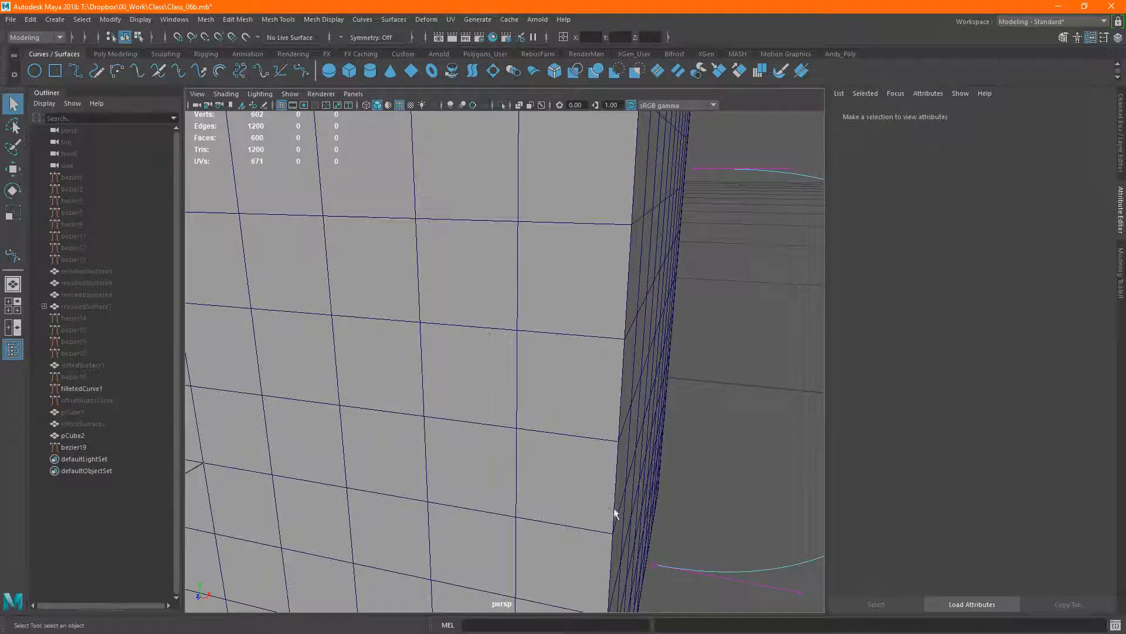
{"action": "middle_click_drag", "start_coordinate": [610, 510], "coordinate": [574, 508], "text": "alt"}
{"action": "left_click_drag", "start_coordinate": [585, 516], "coordinate": [772, 280]}
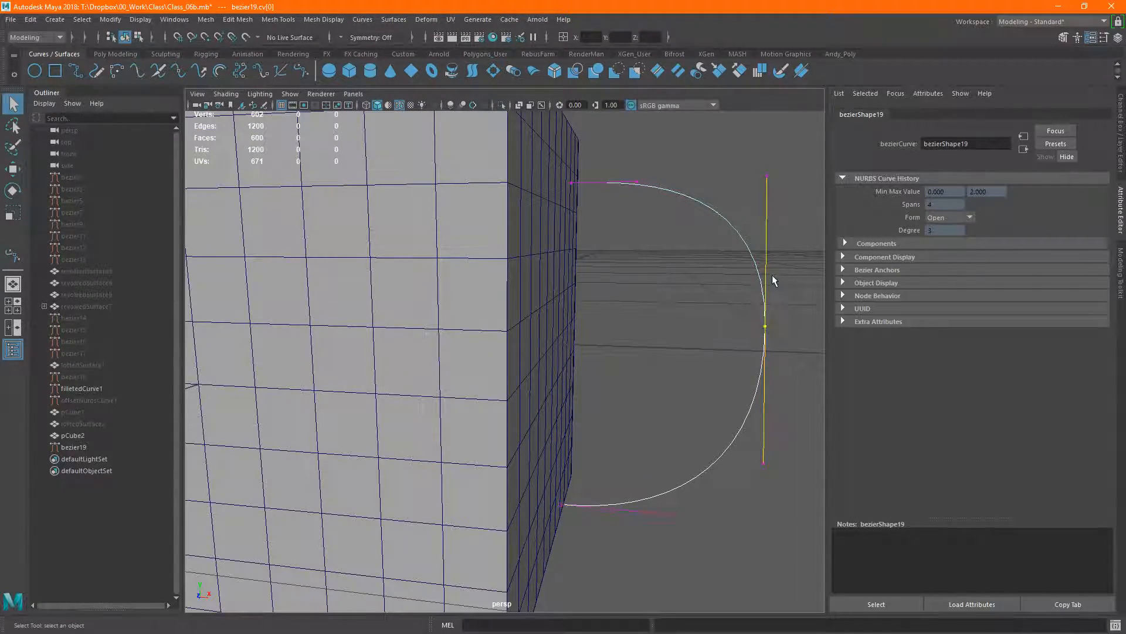
{"action": "key", "text": "w"}
{"action": "left_click", "coordinate": [774, 187]}
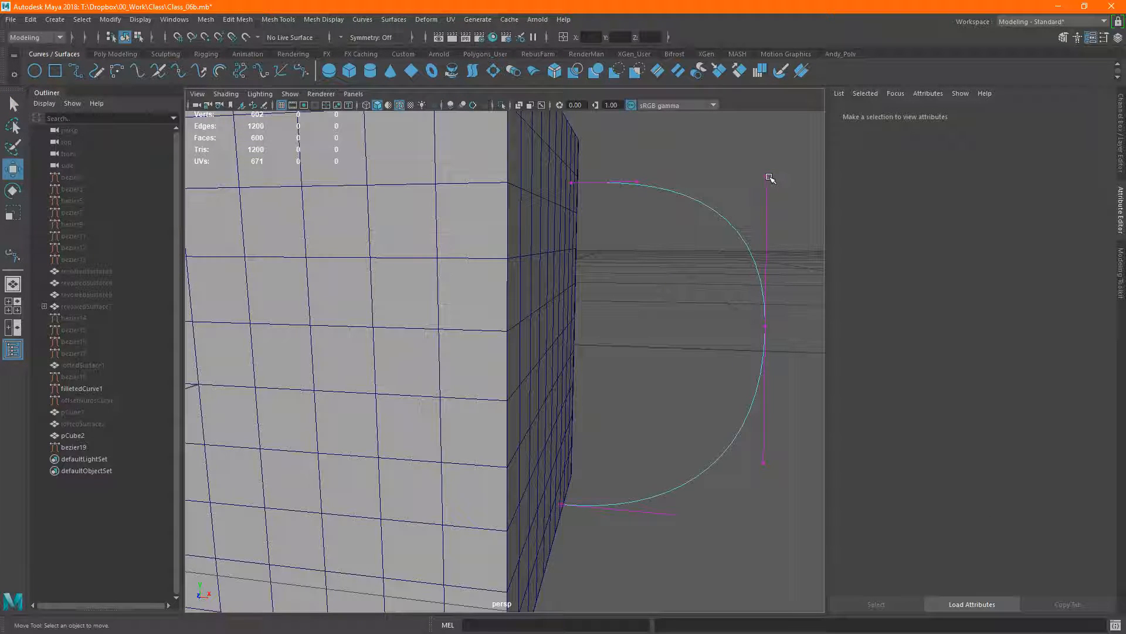
{"action": "left_click", "coordinate": [767, 176]}
{"action": "left_click_drag", "start_coordinate": [783, 196], "coordinate": [741, 222], "text": "alt"}
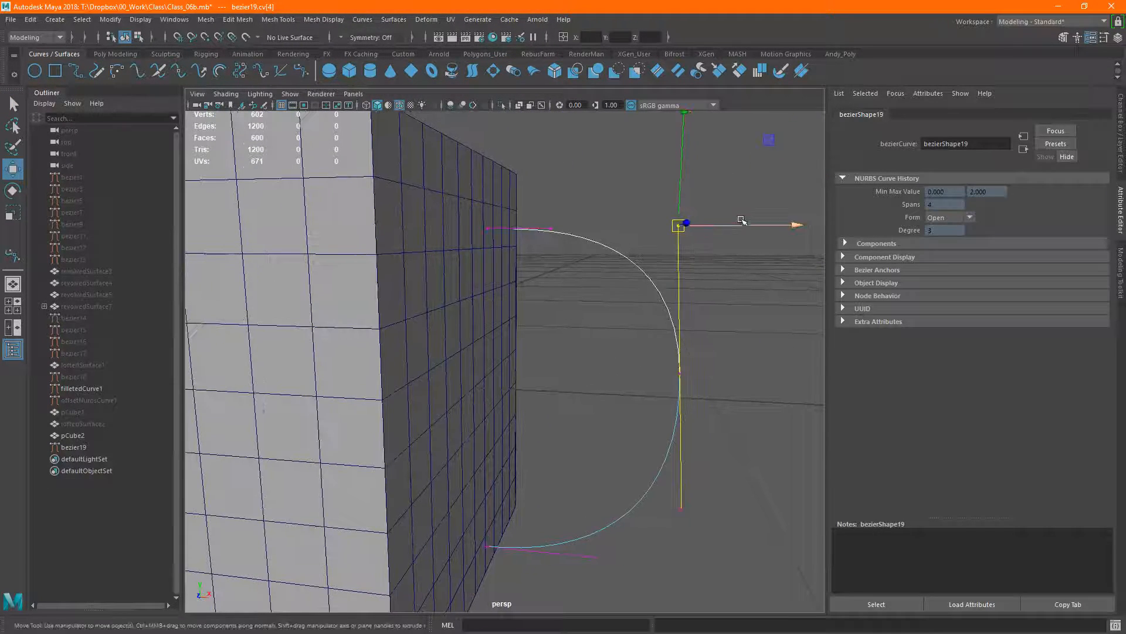
{"action": "mouse_move", "coordinate": [770, 149]}
{"action": "left_mouse_down", "text": "alt"}
{"action": "mouse_move", "coordinate": [760, 155]}
{"action": "mouse_move", "coordinate": [769, 174]}
{"action": "mouse_move", "coordinate": [763, 160]}
{"action": "left_mouse_up", "text": "alt"}
{"action": "left_click_drag", "start_coordinate": [782, 314], "coordinate": [536, 282], "text": "alt"}
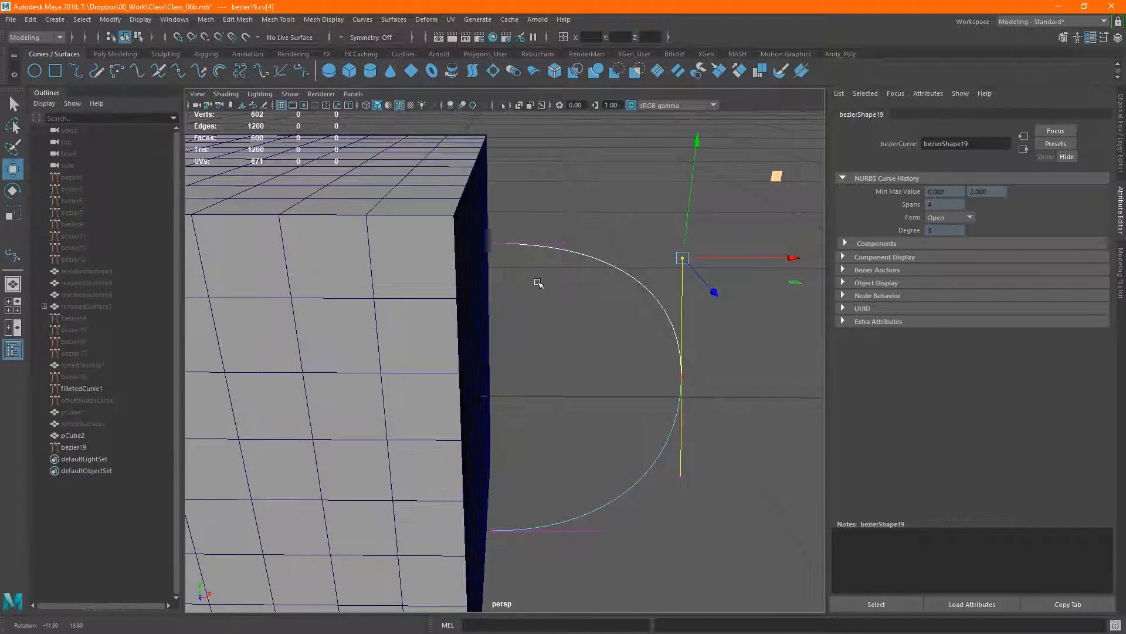
- Move the curve's upper end anchor along X toward the cube's side face
{"action": "left_click", "coordinate": [494, 243]}
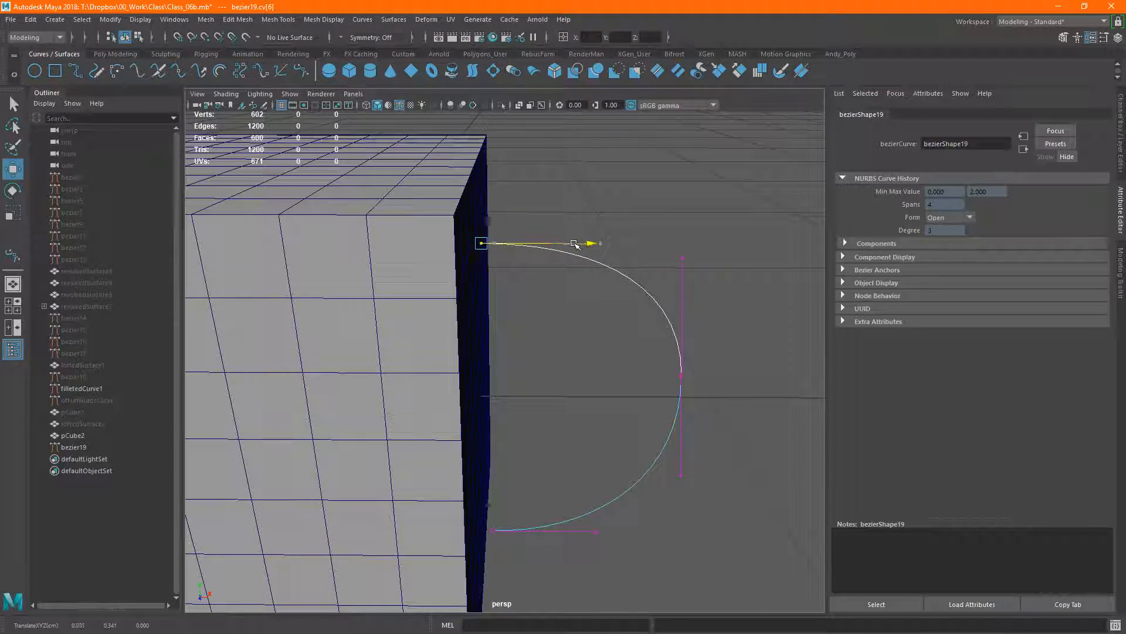
{"action": "left_click_drag", "start_coordinate": [588, 243], "coordinate": [508, 504], "text": "alt"}
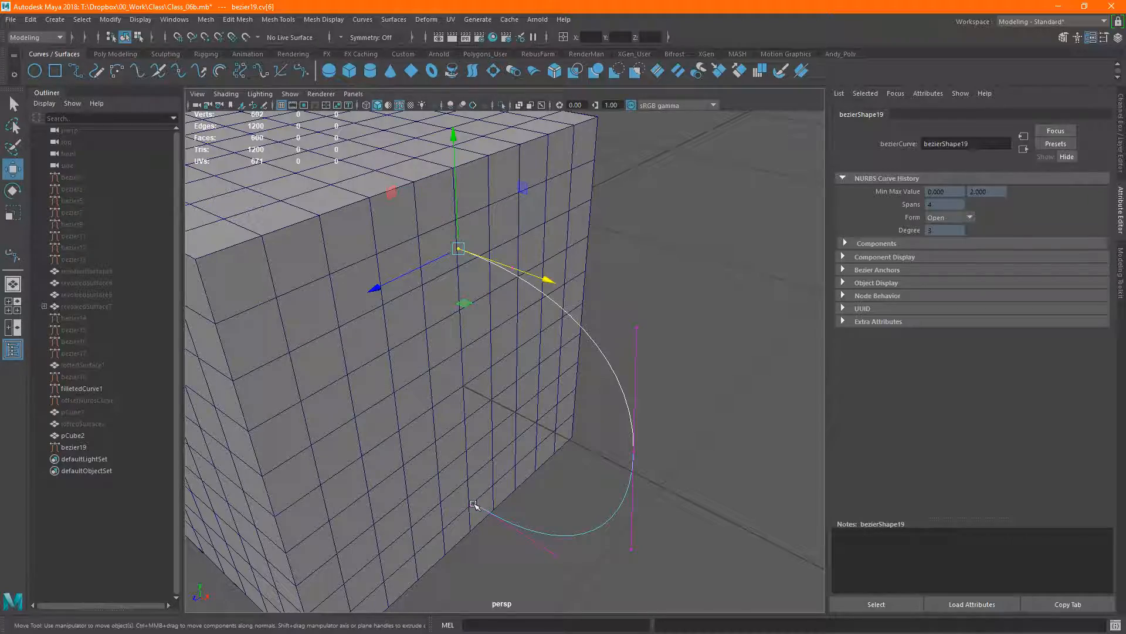
{"action": "left_click_drag", "start_coordinate": [604, 362], "coordinate": [576, 454], "text": "alt"}
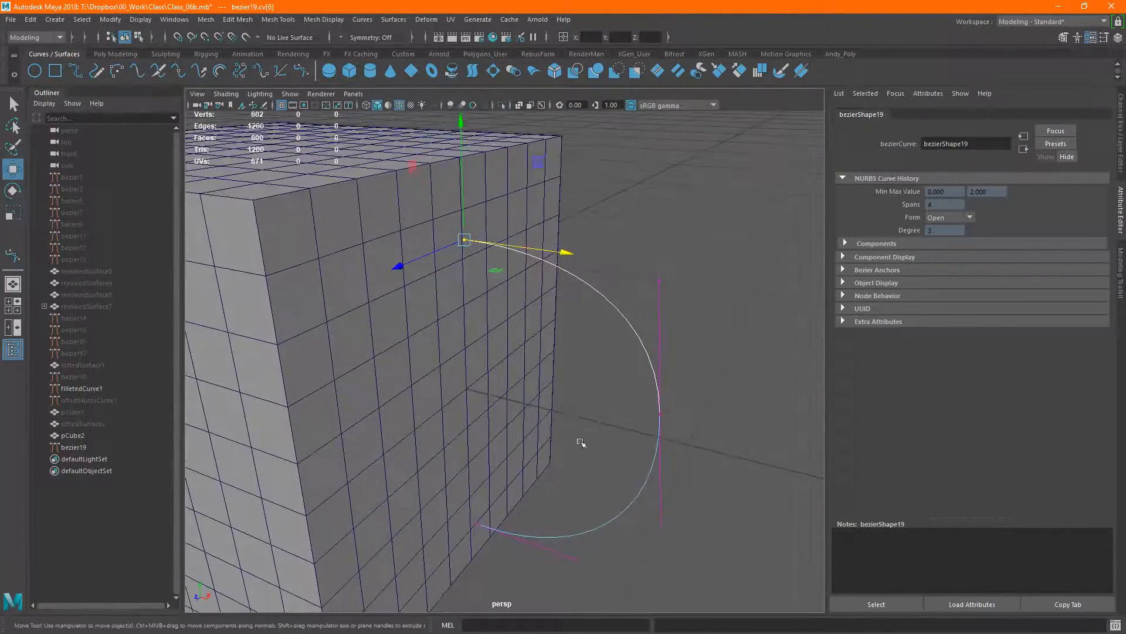
- Switch the subdivided cube to face selection from a view of its handle side
{"action": "left_click_drag", "start_coordinate": [650, 376], "coordinate": [530, 382], "text": "alt"}
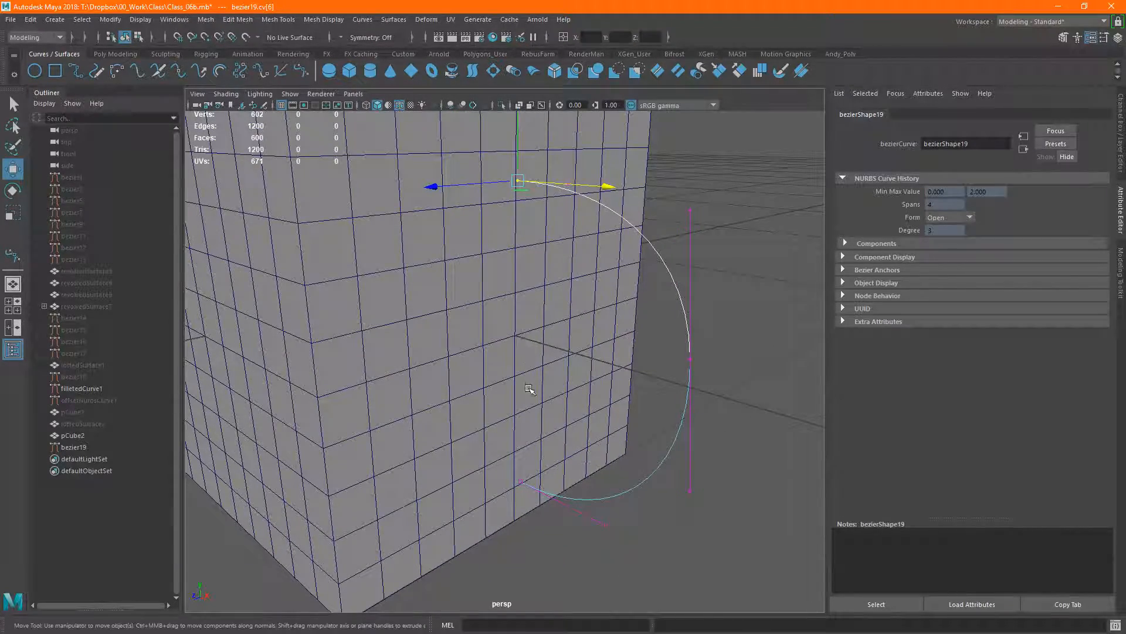
{"action": "right_click", "coordinate": [528, 383]}
{"action": "left_click", "coordinate": [527, 315]}
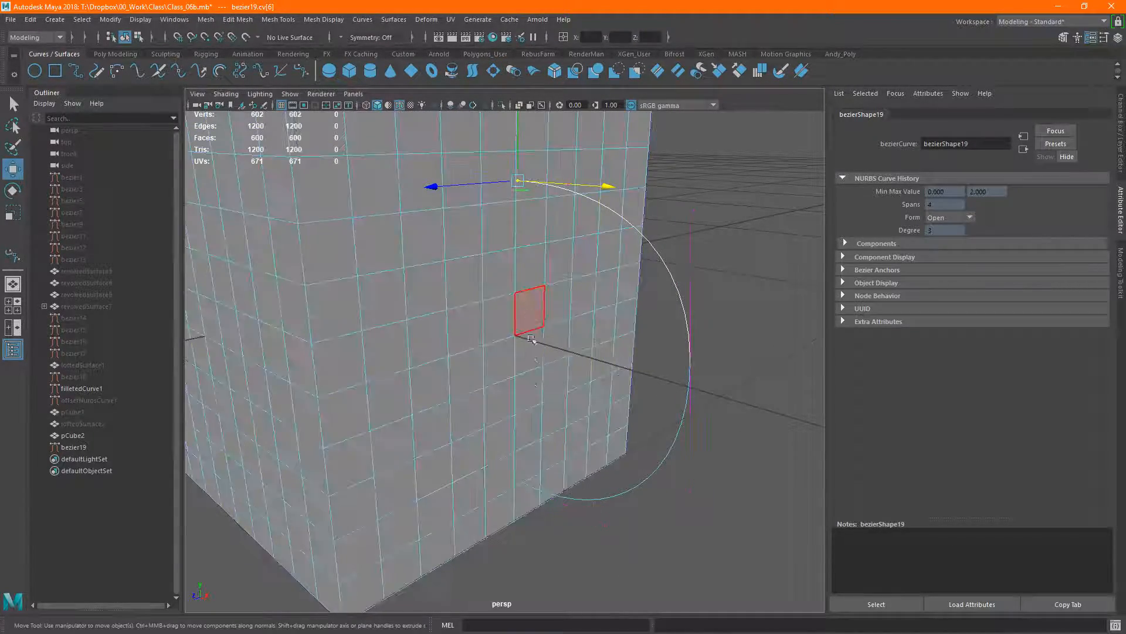
- Try to extrude the two adjacent side faces at the curve's lower end along the handle curve, and undo the extrusion
{"action": "left_click_drag", "start_coordinate": [496, 470], "coordinate": [533, 460]}
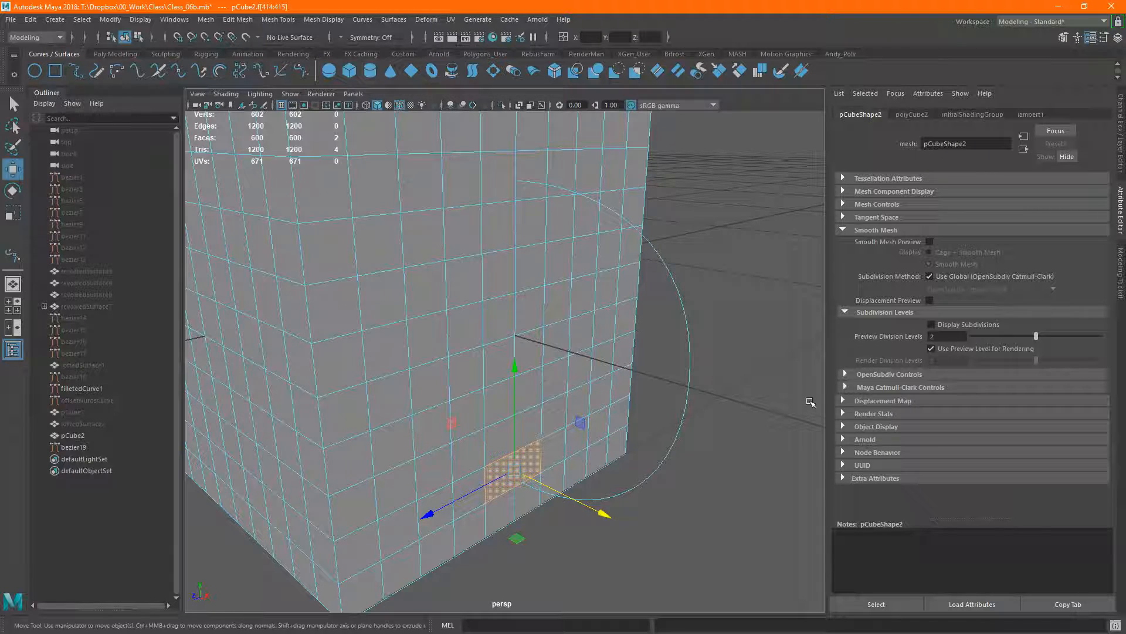
{"action": "right_click_drag", "start_coordinate": [686, 454], "coordinate": [749, 267]}
{"action": "left_click", "coordinate": [749, 305]}
{"action": "left_click", "coordinate": [546, 437]}
{"action": "right_click_drag", "start_coordinate": [552, 283], "coordinate": [554, 315]}
{"action": "left_click", "coordinate": [524, 473]}
{"action": "left_click_drag", "start_coordinate": [599, 458], "coordinate": [649, 459], "text": "alt"}
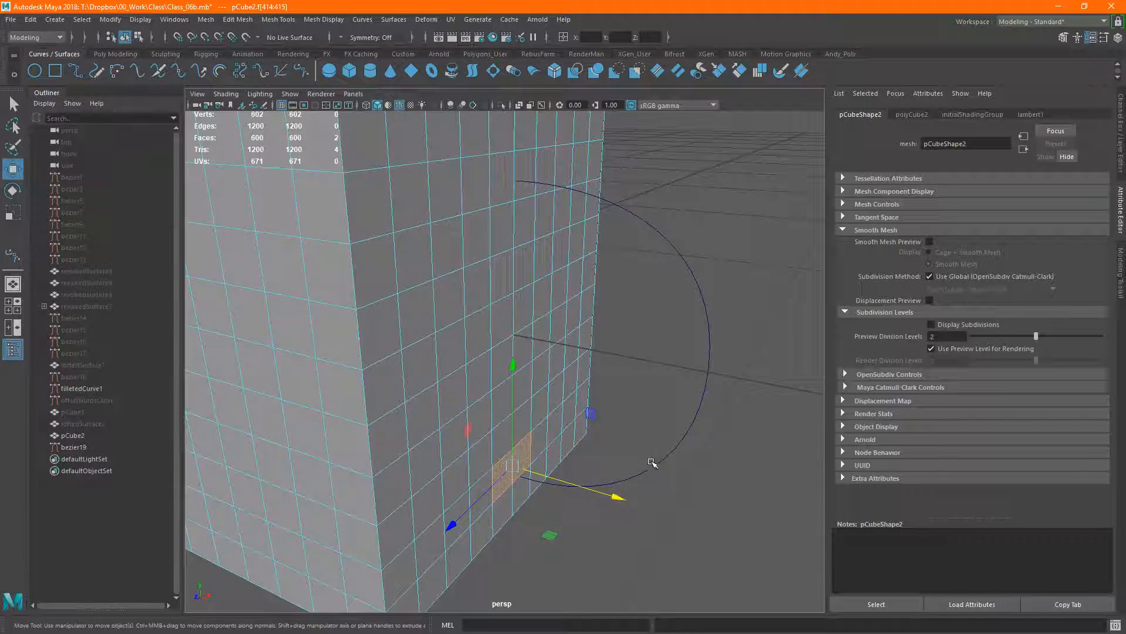
{"action": "left_click", "coordinate": [659, 465]}
{"action": "left_click", "coordinate": [238, 18]}
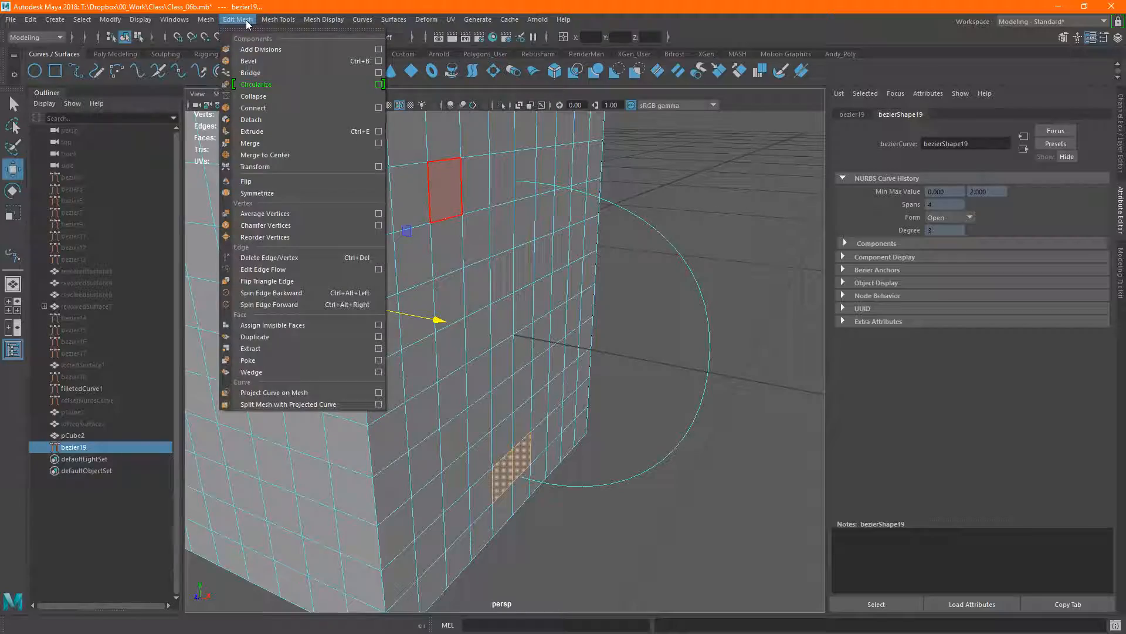
{"action": "left_click", "coordinate": [263, 133]}
{"action": "left_click_drag", "start_coordinate": [656, 350], "coordinate": [717, 414], "text": "alt"}
{"action": "key", "text": "ctrl+z"}
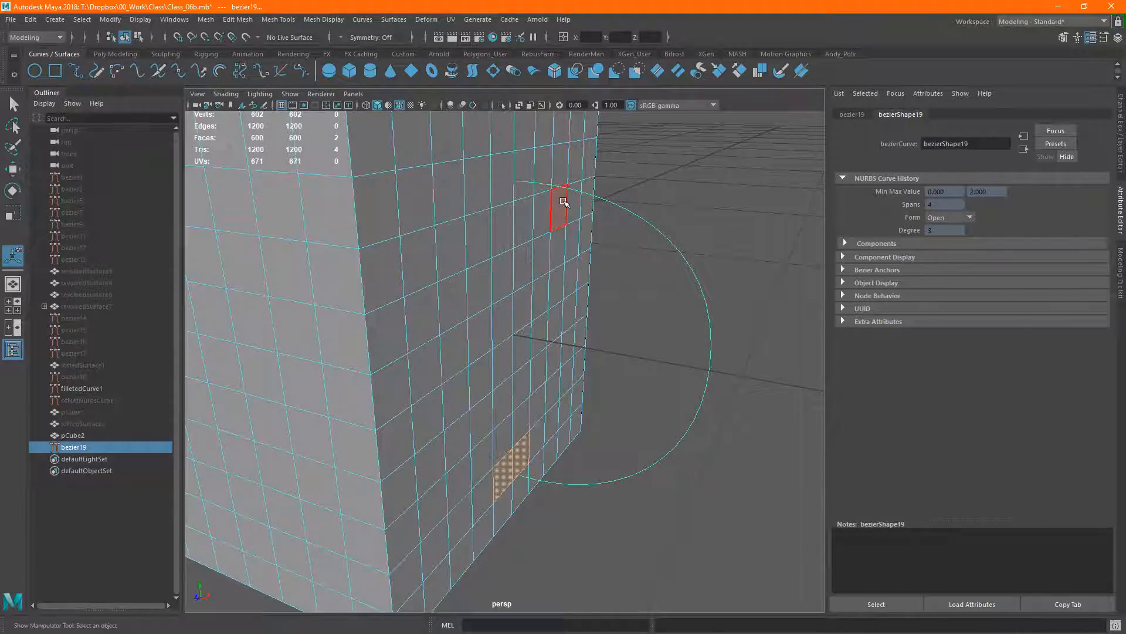
- Try to extrude the two adjacent side faces at the curve's upper end along the handle curve, and undo the extrusion
{"action": "left_click", "coordinate": [505, 176]}
{"action": "left_click", "coordinate": [520, 171], "text": "shift"}
{"action": "mouse_move", "coordinate": [519, 171]}
{"action": "left_mouse_down", "text": "alt"}
{"action": "mouse_move", "coordinate": [517, 218]}
{"action": "mouse_move", "coordinate": [524, 189]}
{"action": "left_mouse_up", "text": "alt"}
{"action": "left_click_drag", "start_coordinate": [592, 437], "coordinate": [673, 315], "text": "alt"}
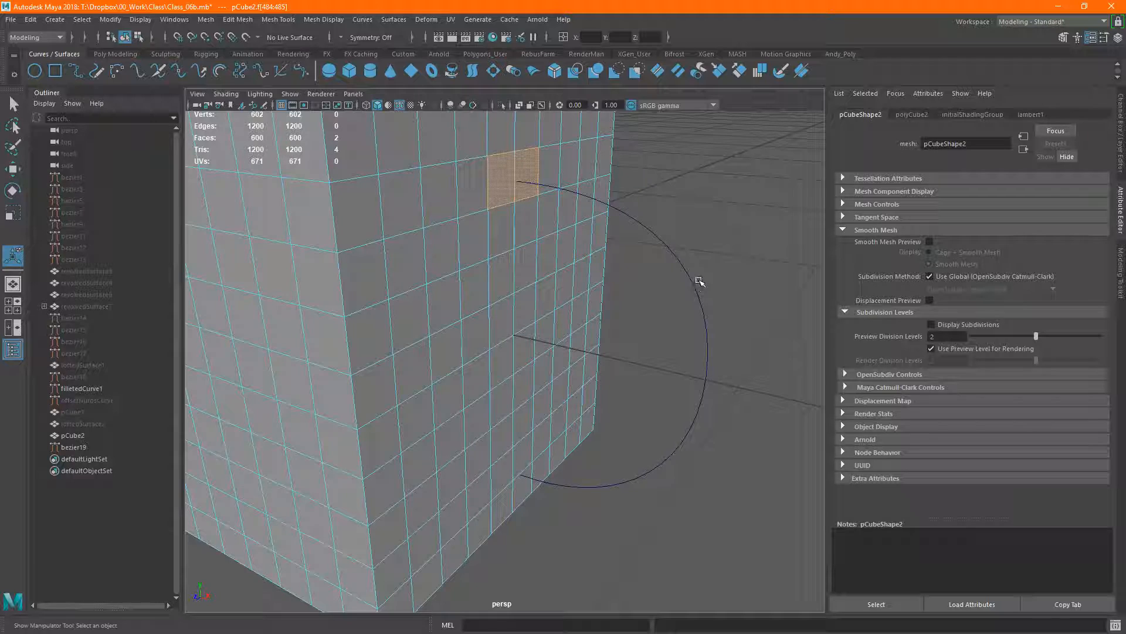
{"action": "left_click", "coordinate": [693, 284], "text": "shift"}
{"action": "left_click", "coordinate": [238, 18]}
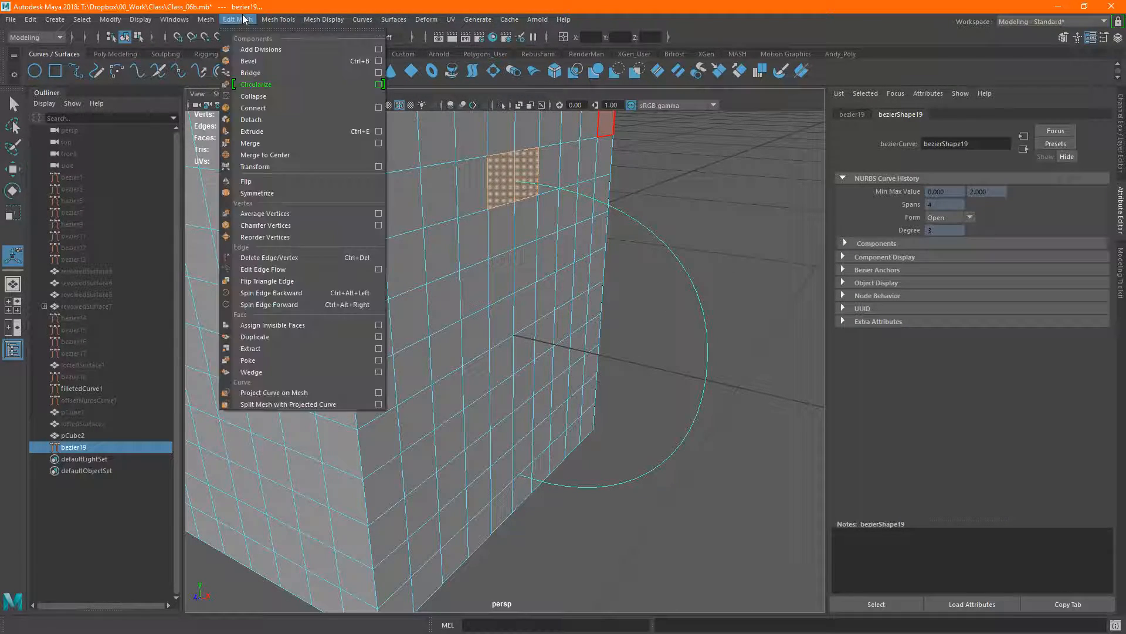
{"action": "left_click", "coordinate": [252, 131]}
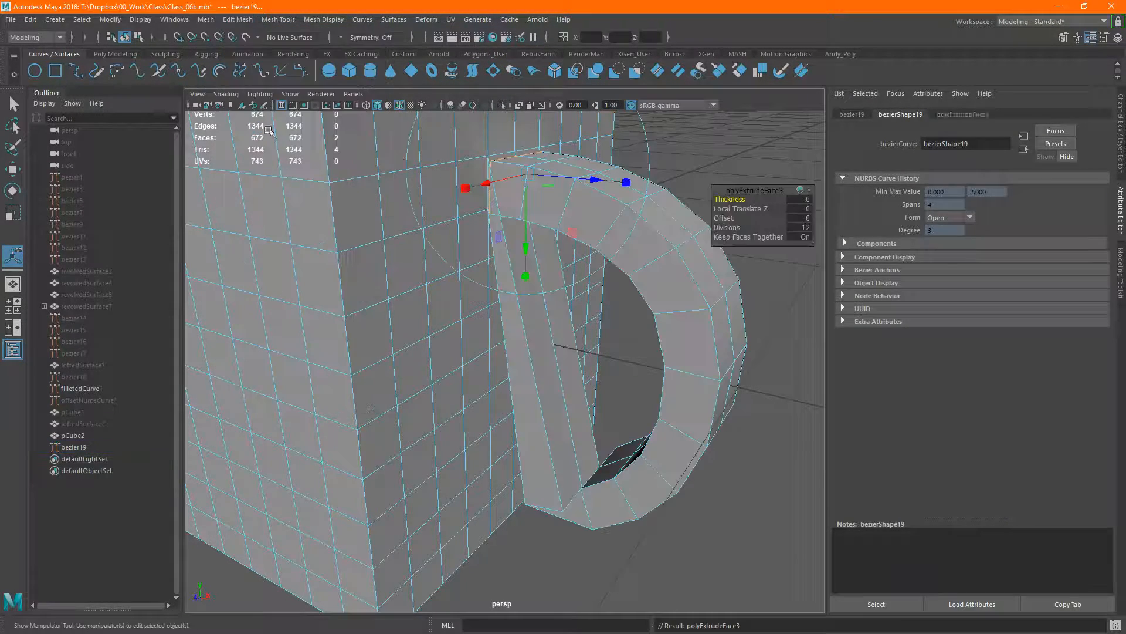
{"action": "scroll", "coordinate": [531, 347], "scroll_direction": "up", "scroll_amount": 5}
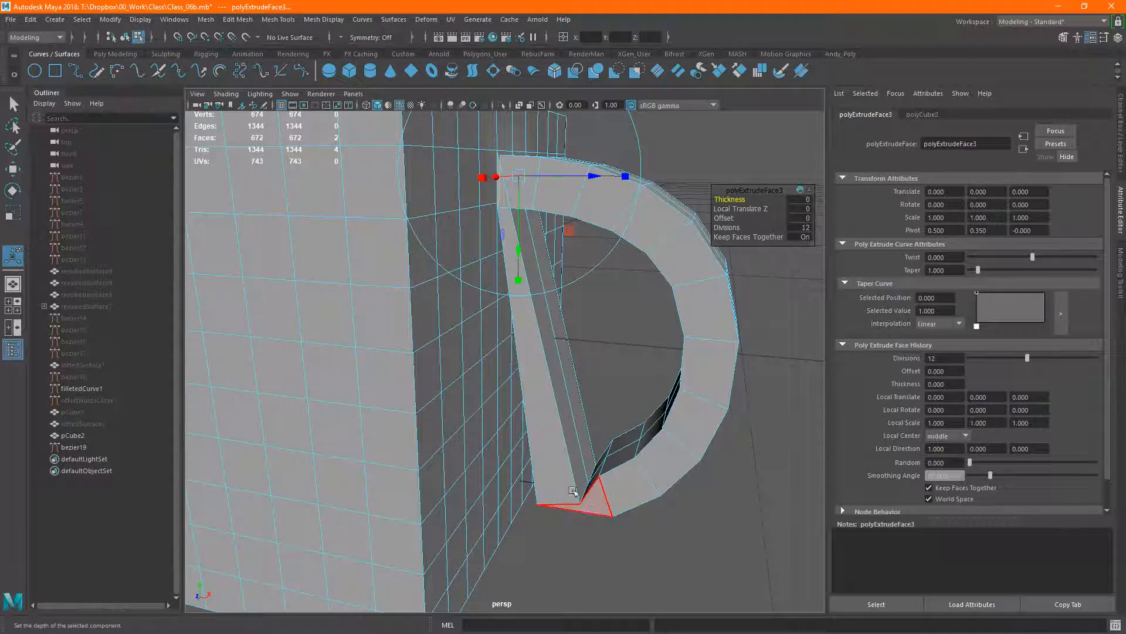
{"action": "left_click_drag", "start_coordinate": [575, 512], "coordinate": [587, 499], "text": "alt"}
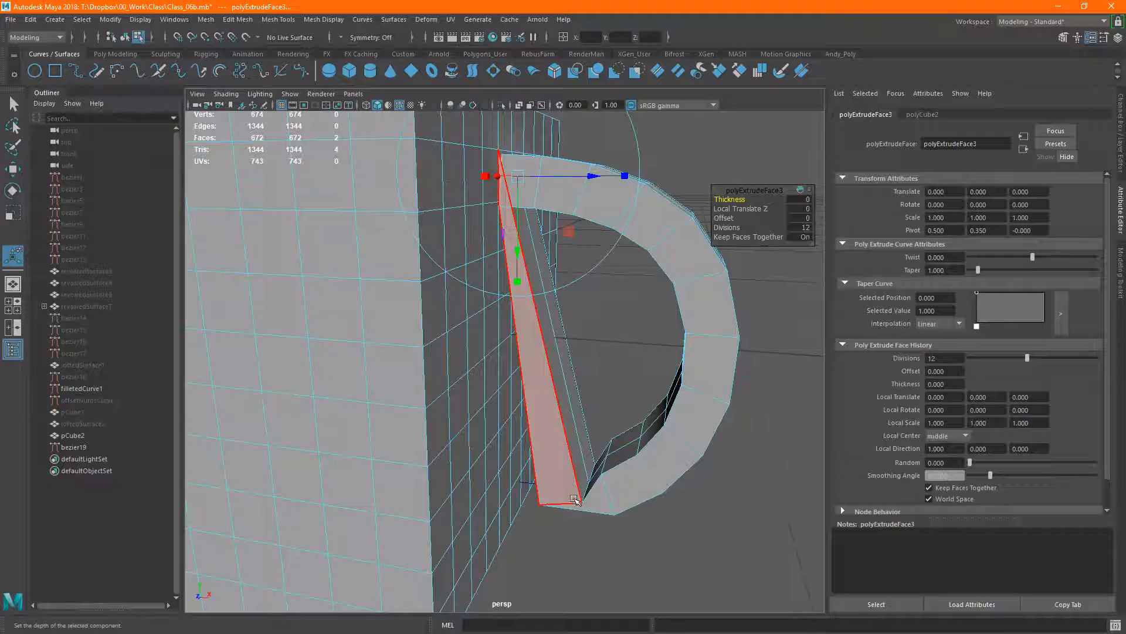
{"action": "mouse_move", "coordinate": [558, 386]}
{"action": "left_mouse_down", "text": "alt"}
{"action": "mouse_move", "coordinate": [513, 402]}
{"action": "mouse_move", "coordinate": [557, 377]}
{"action": "left_mouse_up", "text": "alt"}
{"action": "key", "text": "ctrl+z"}
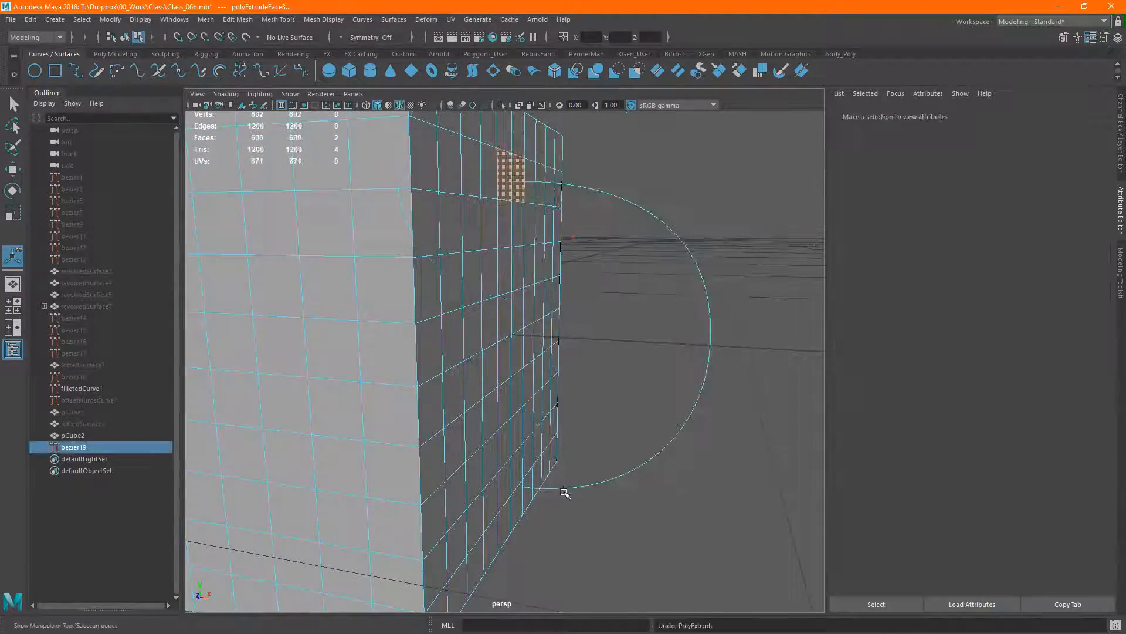
- Select the two side faces at the curve's lower end together with the curve and extrude the faces along it
{"action": "left_click_drag", "start_coordinate": [564, 493], "coordinate": [502, 520], "text": "alt"}
{"action": "left_click", "coordinate": [494, 467]}
{"action": "left_click", "coordinate": [534, 453], "text": "shift"}
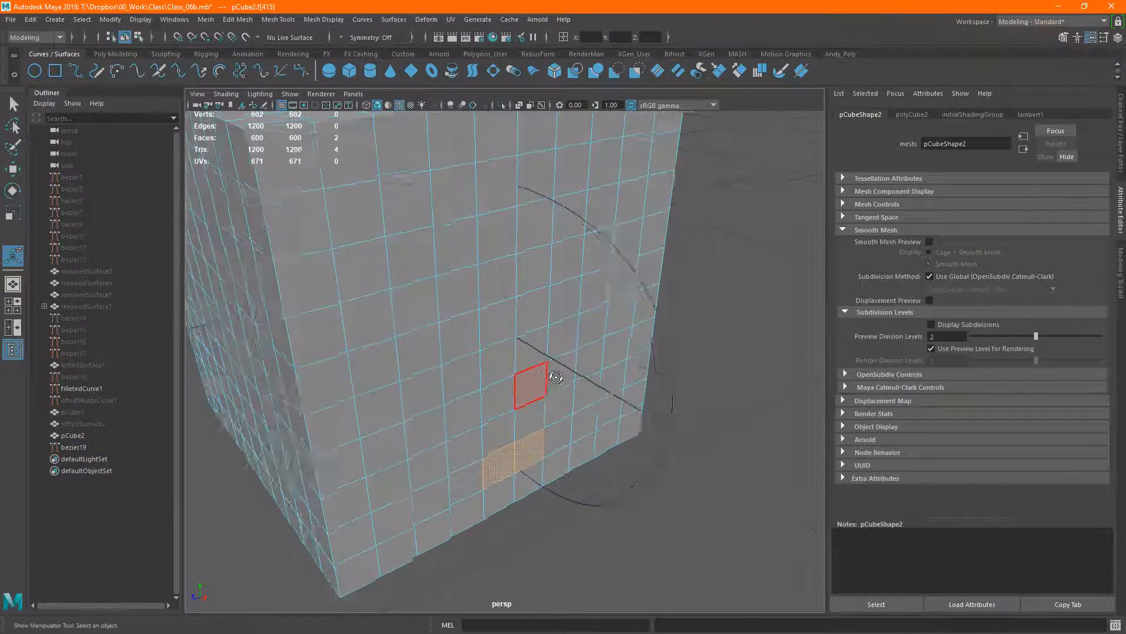
{"action": "left_click_drag", "start_coordinate": [548, 372], "coordinate": [619, 234], "text": "alt"}
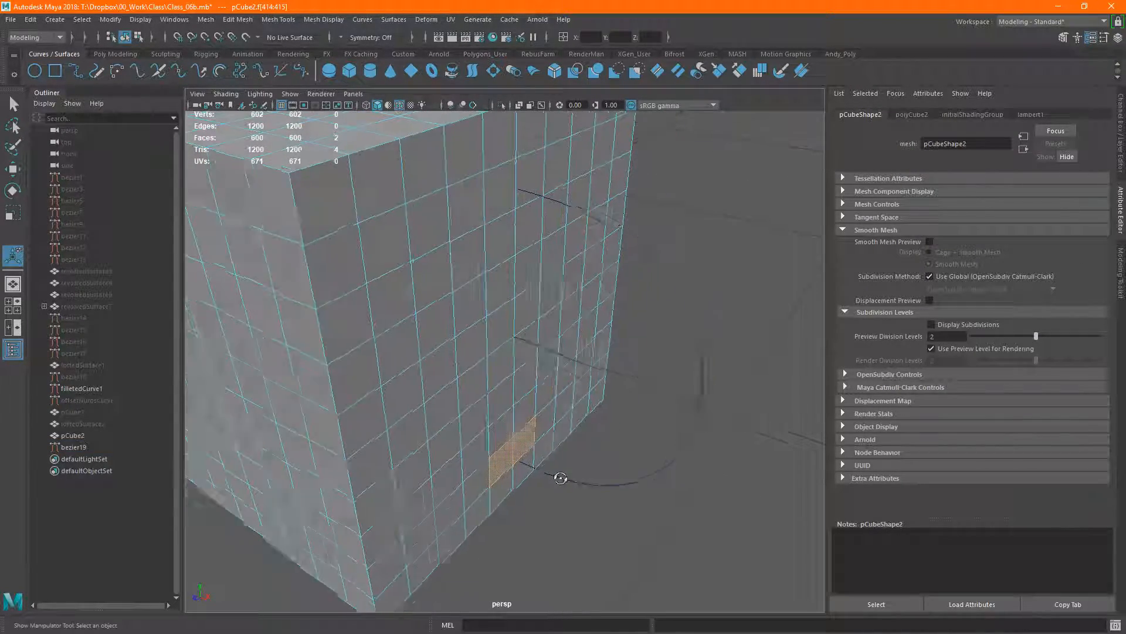
{"action": "left_click_drag", "start_coordinate": [564, 478], "coordinate": [536, 451], "text": "alt"}
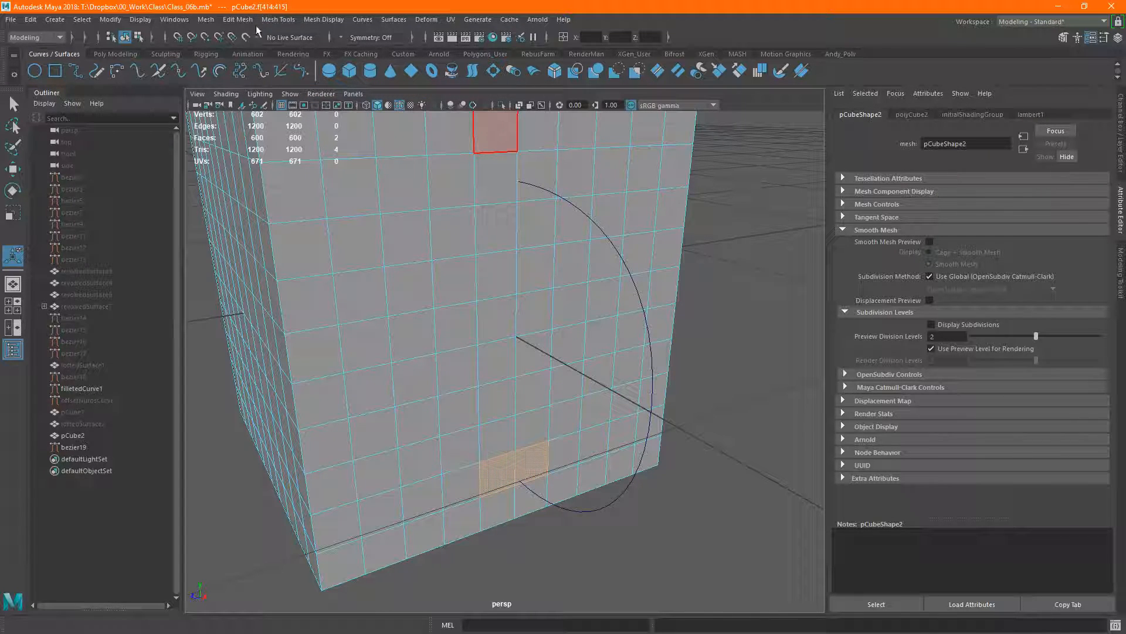
{"action": "left_click_drag", "start_coordinate": [608, 274], "coordinate": [704, 388], "text": "alt"}
{"action": "left_click", "coordinate": [707, 366]}
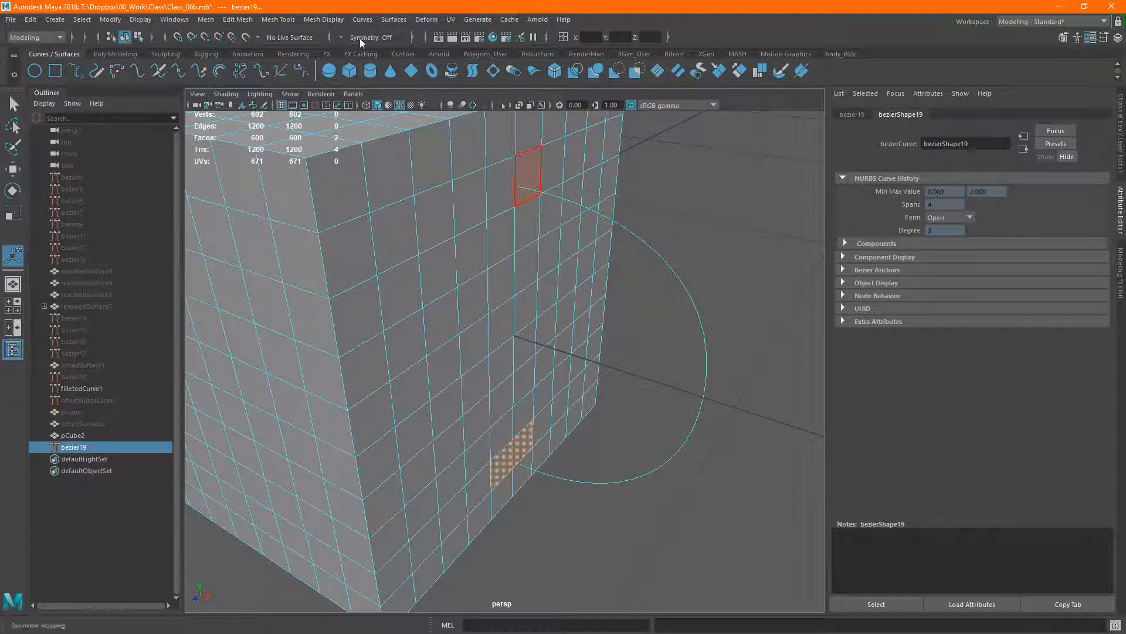
{"action": "left_click", "coordinate": [244, 22]}
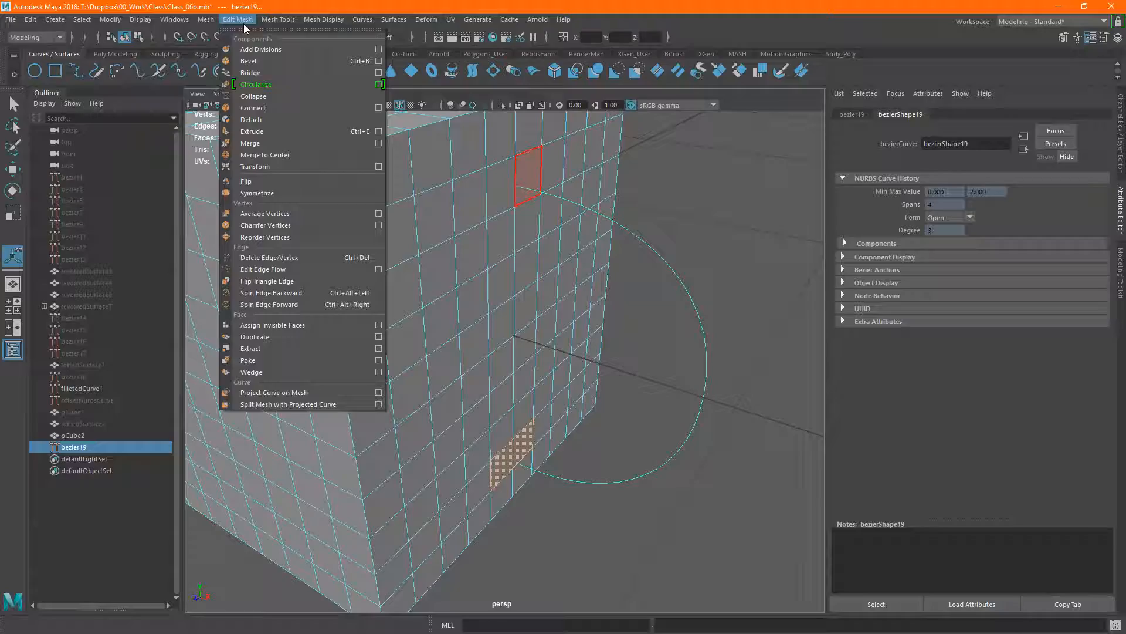
{"action": "left_click", "coordinate": [263, 127]}
- Inspect where the extruded handle meets the cube's side and undo the extrusion
{"action": "left_click_drag", "start_coordinate": [567, 337], "coordinate": [598, 332], "text": "alt"}
{"action": "scroll", "coordinate": [517, 246], "scroll_direction": "up", "scroll_amount": 3}
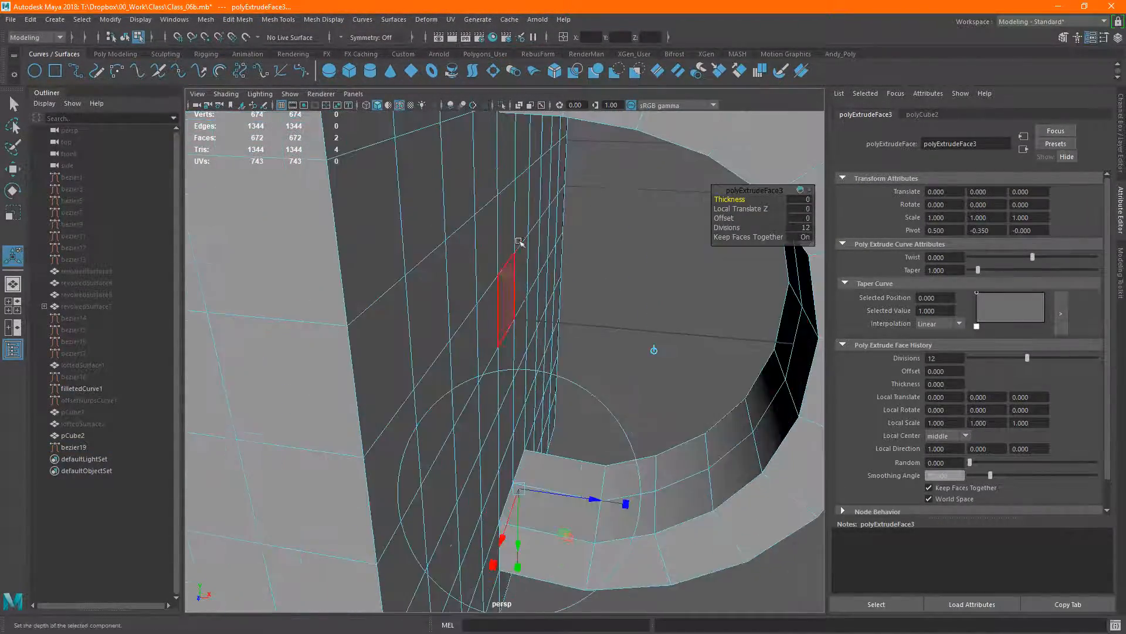
{"action": "middle_click_drag", "start_coordinate": [518, 248], "coordinate": [519, 368], "text": "alt"}
{"action": "left_click", "coordinate": [538, 328]}
{"action": "left_click_drag", "start_coordinate": [540, 327], "coordinate": [508, 327], "text": "alt"}
{"action": "key", "text": "ctrl+z"}
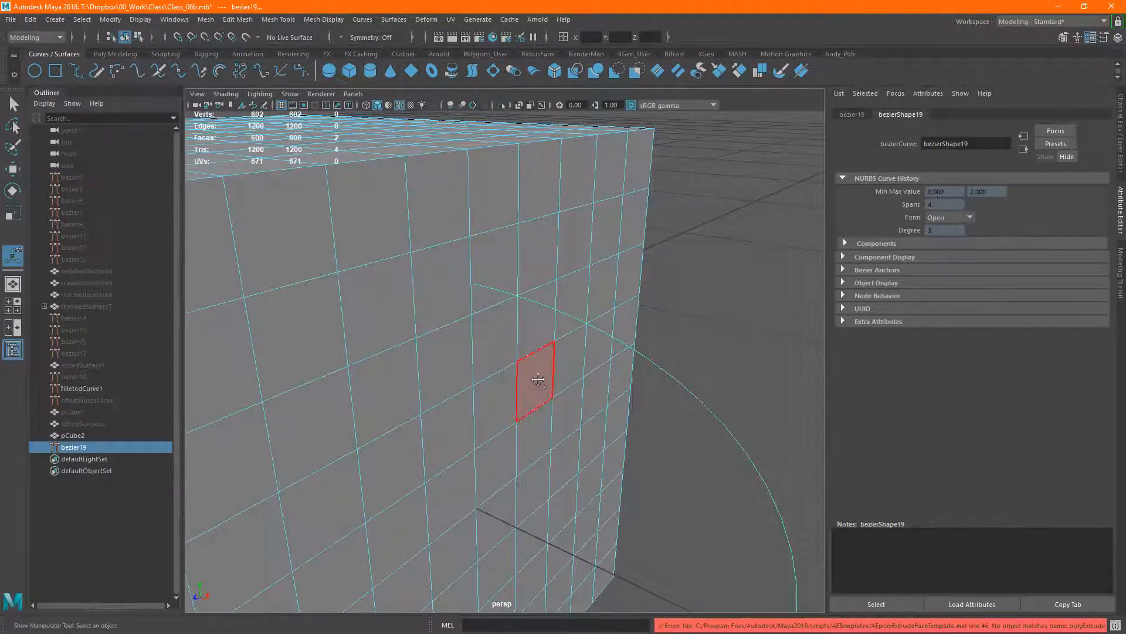
- Examine how the handle curve's two ends are placed against the cube's side faces
{"action": "middle_click_drag", "start_coordinate": [539, 382], "coordinate": [496, 283], "text": "alt"}
{"action": "scroll", "coordinate": [497, 282], "scroll_direction": "down", "scroll_amount": 4}
{"action": "left_click_drag", "start_coordinate": [519, 379], "coordinate": [524, 402], "text": "alt"}
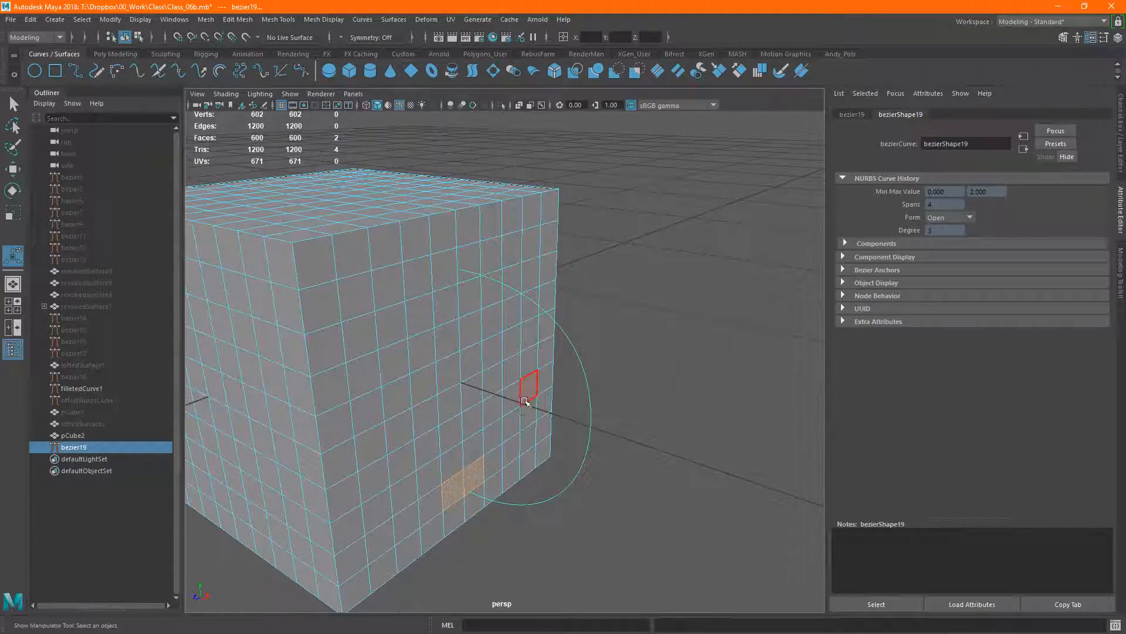
{"action": "left_click_drag", "start_coordinate": [545, 350], "coordinate": [452, 391], "text": "alt"}
{"action": "right_click_drag", "start_coordinate": [451, 392], "coordinate": [422, 403], "text": "alt"}
{"action": "left_click_drag", "start_coordinate": [422, 403], "coordinate": [435, 410], "text": "alt"}
{"action": "right_click_drag", "start_coordinate": [435, 410], "coordinate": [479, 385], "text": "alt"}
{"action": "scroll", "coordinate": [481, 386], "scroll_direction": "up", "scroll_amount": 6}
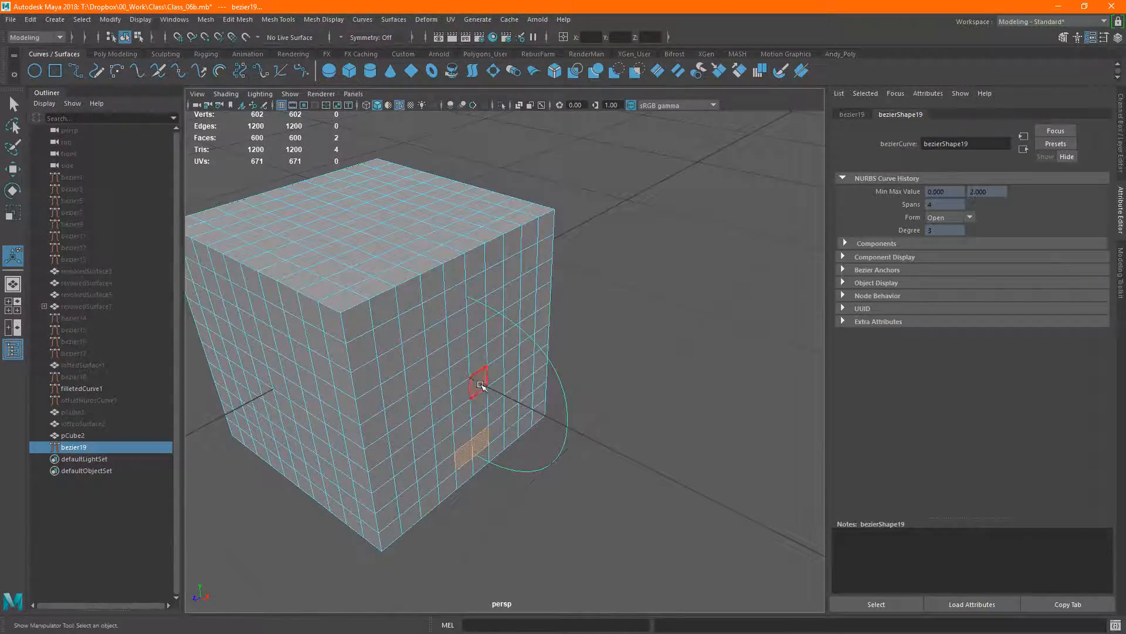
{"action": "left_click_drag", "start_coordinate": [486, 377], "coordinate": [475, 300], "text": "alt"}
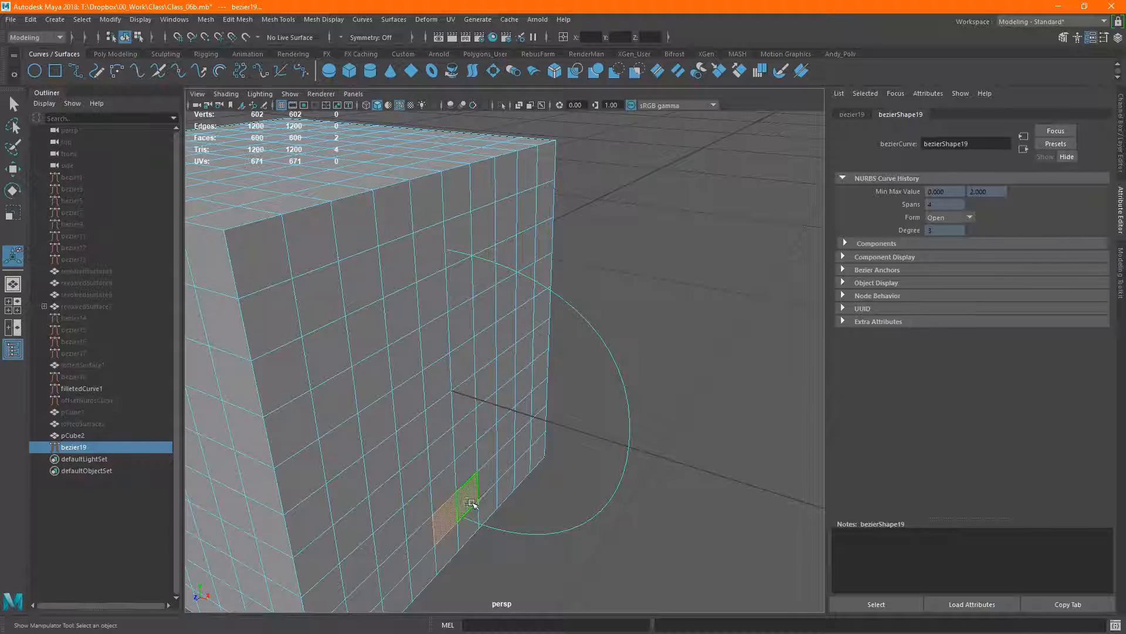
- Try to extrude both the upper and lower face pairs along the handle curve at once, and undo the extrusion
{"action": "left_click_drag", "start_coordinate": [483, 328], "coordinate": [500, 307], "text": "alt"}
{"action": "middle_click_drag", "start_coordinate": [499, 307], "coordinate": [569, 309], "text": "alt"}
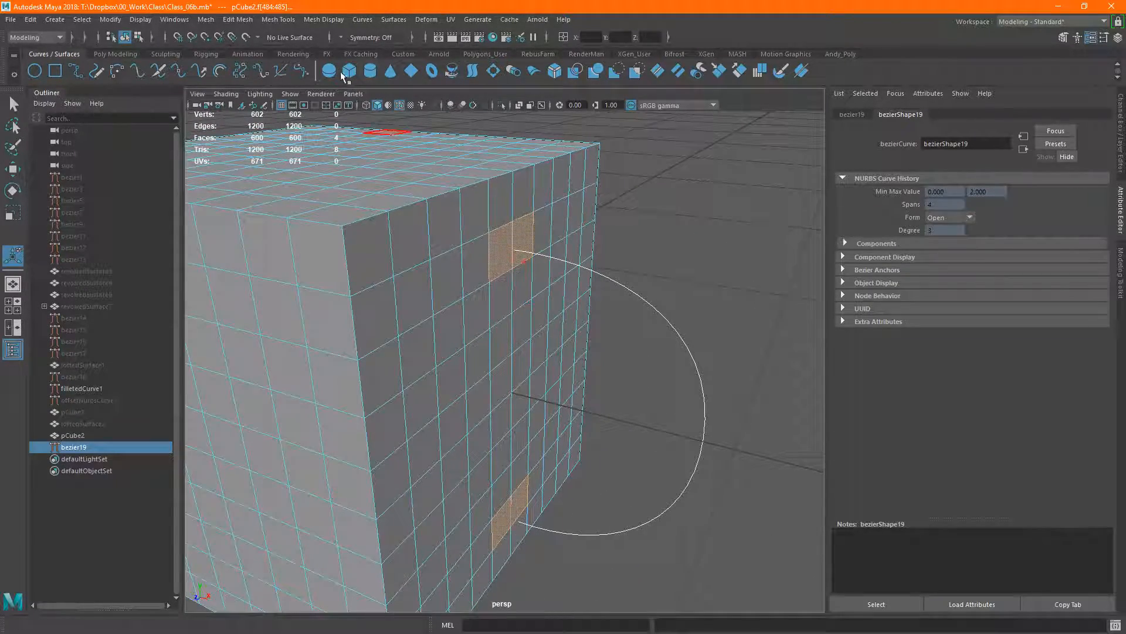
{"action": "left_click", "coordinate": [230, 20]}
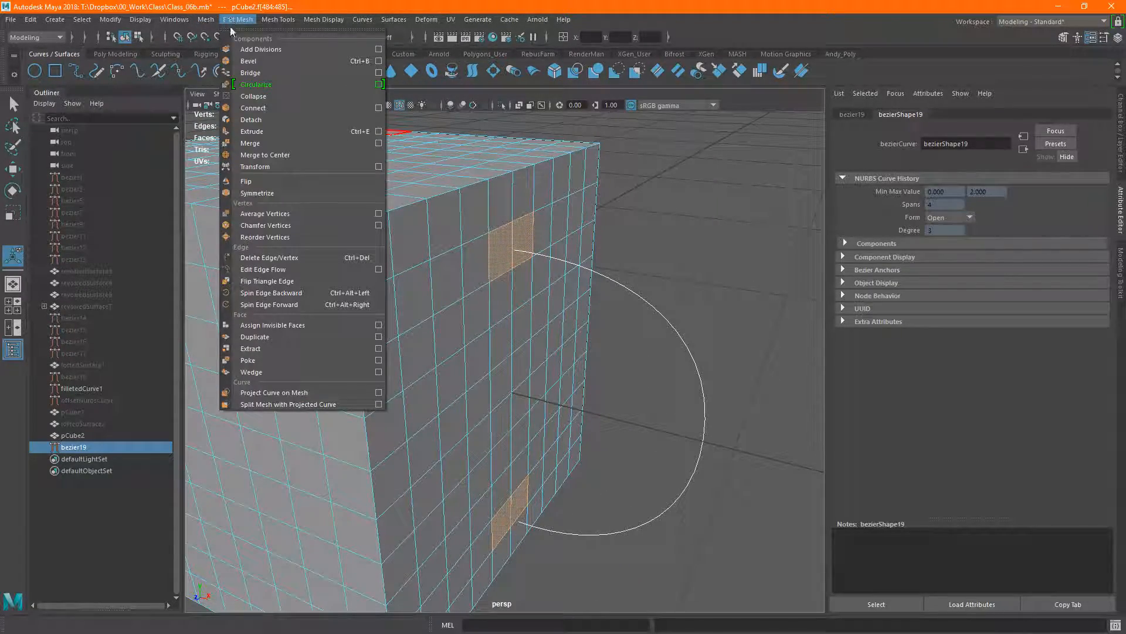
{"action": "left_click", "coordinate": [252, 132]}
{"action": "left_click_drag", "start_coordinate": [518, 365], "coordinate": [616, 363], "text": "alt"}
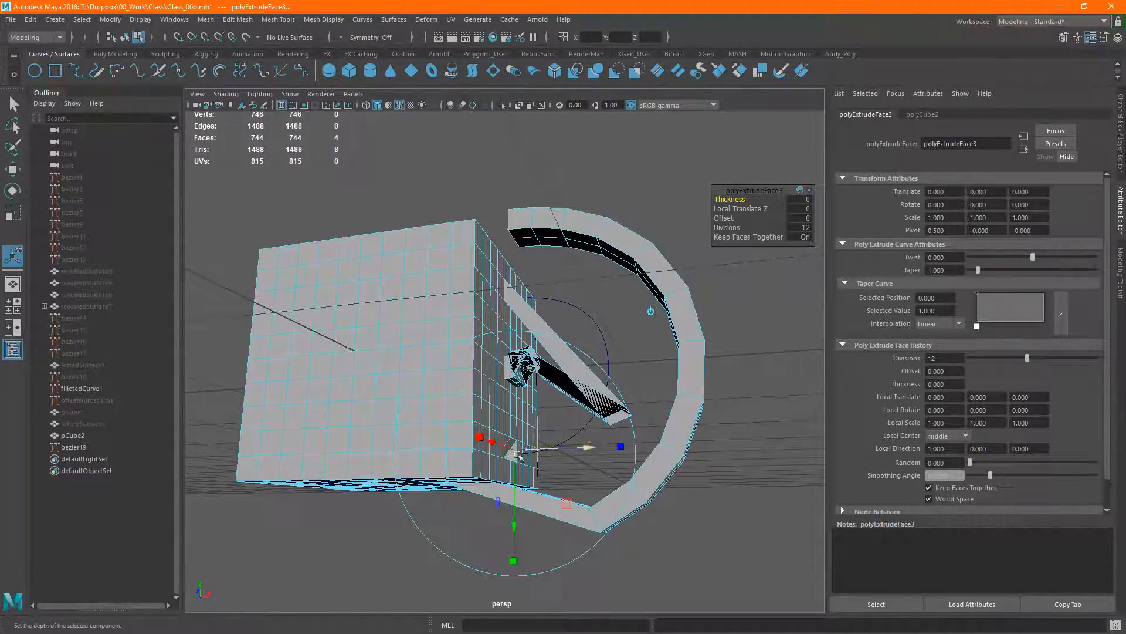
{"action": "left_click_drag", "start_coordinate": [520, 446], "coordinate": [604, 422], "text": "alt"}
{"action": "key", "text": "ctrl+z"}
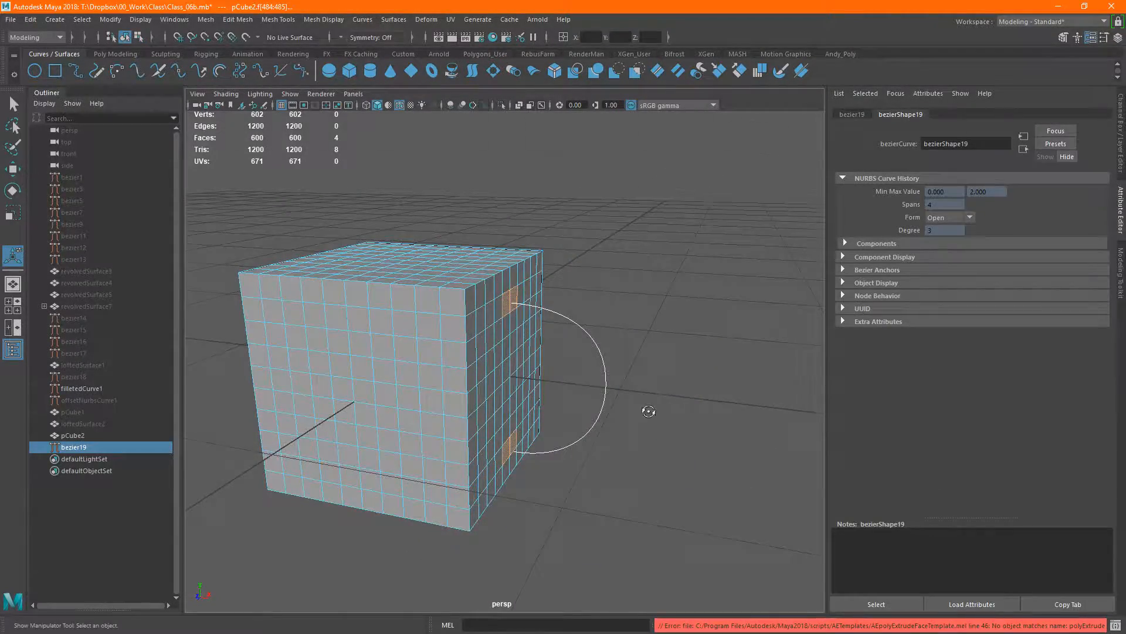
- Clear the selection, reselect only the two lower side faces with the handle curve, and extrude them along the curve
{"action": "scroll", "coordinate": [540, 431], "scroll_direction": "up", "scroll_amount": 5}
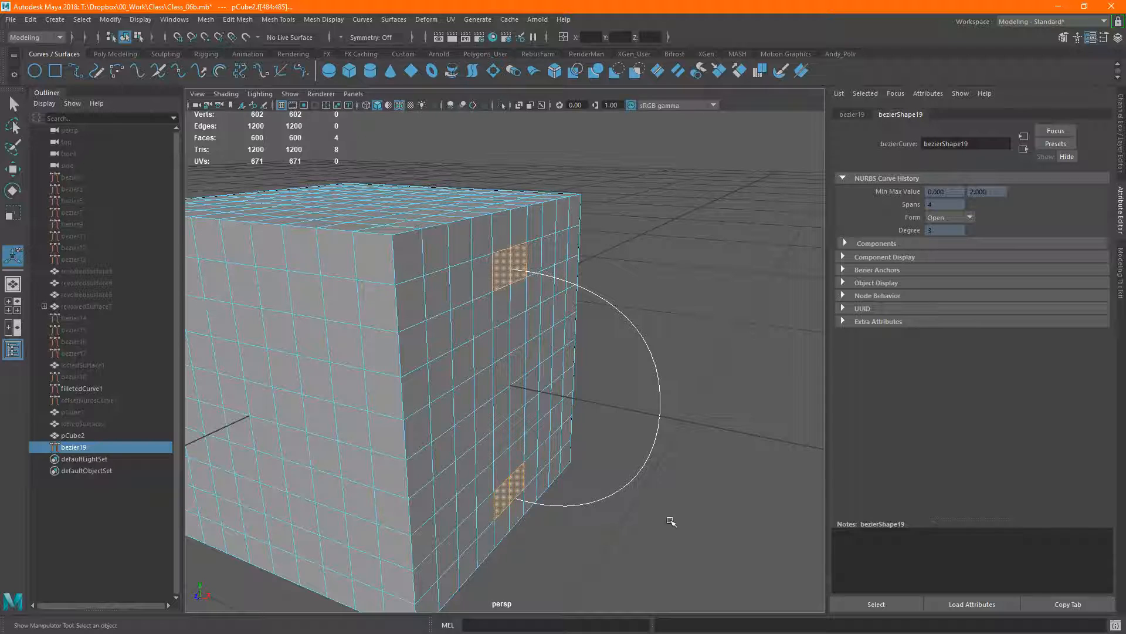
{"action": "left_click", "coordinate": [673, 521]}
{"action": "left_click", "coordinate": [511, 483]}
{"action": "left_click", "coordinate": [557, 504], "text": "shift"}
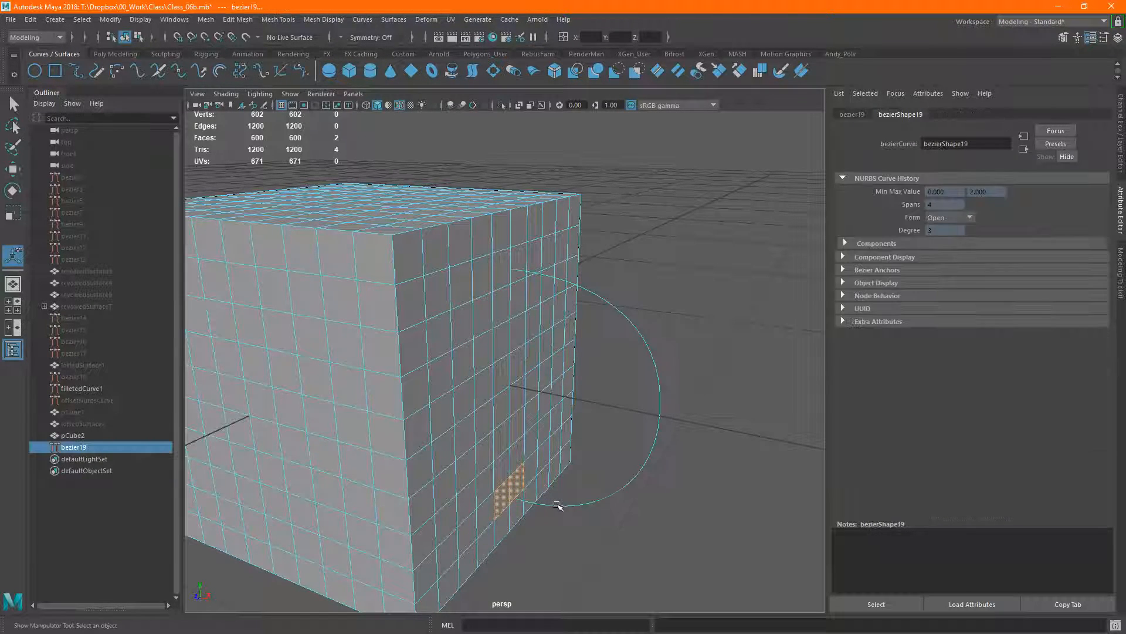
{"action": "left_click", "coordinate": [229, 20]}
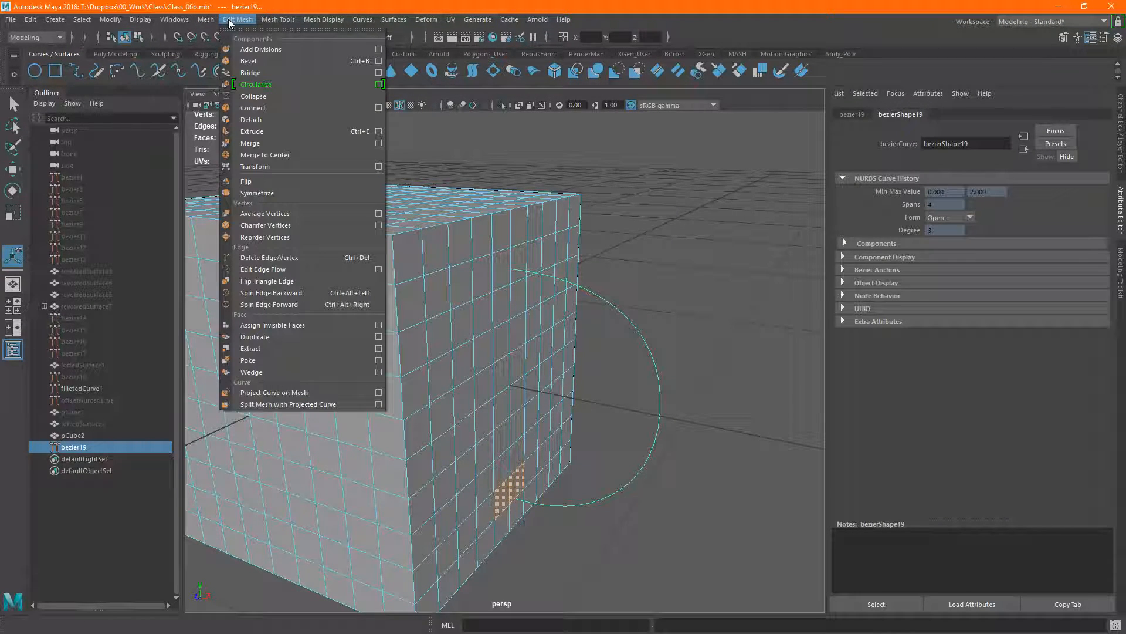
{"action": "left_click", "coordinate": [290, 131]}
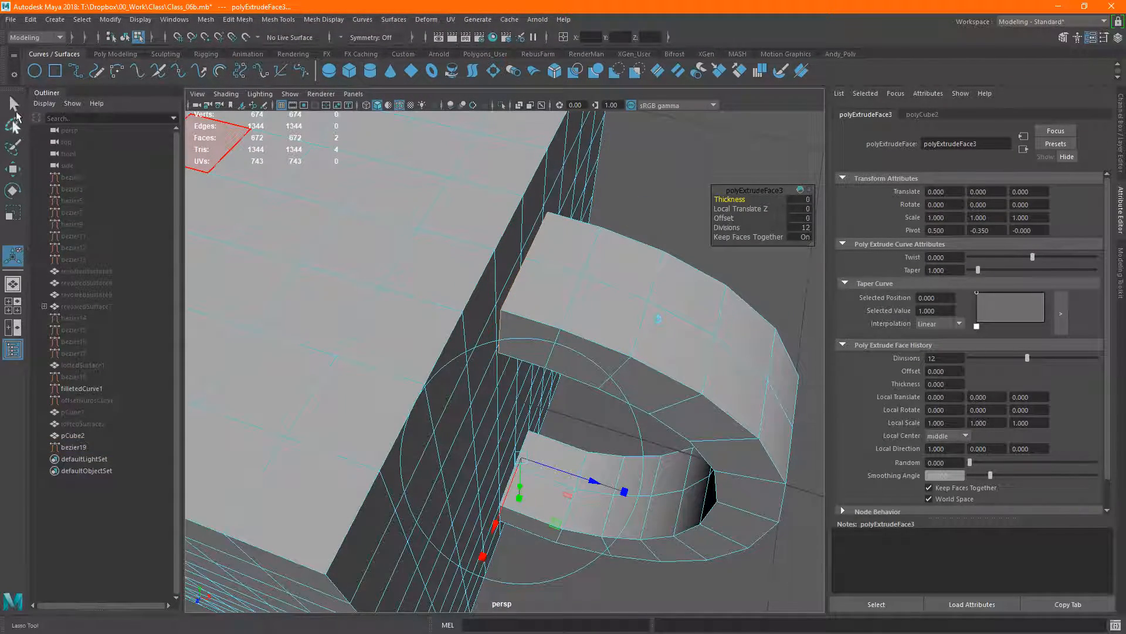
- Bridge the two end faces of the extruded handle to the two upper side faces of the cube opposite them
{"action": "left_click", "coordinate": [14, 105]}
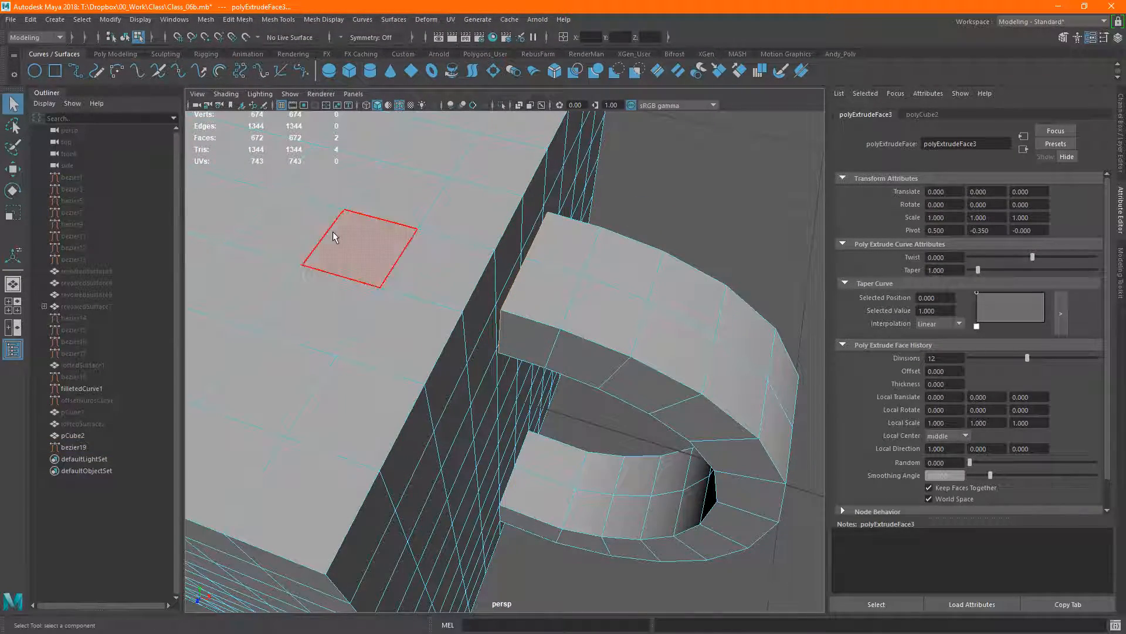
{"action": "left_click", "coordinate": [533, 274]}
{"action": "left_click_drag", "start_coordinate": [532, 284], "coordinate": [511, 276], "text": "alt"}
{"action": "scroll", "coordinate": [540, 284], "scroll_direction": "up", "scroll_amount": 5}
{"action": "left_click_drag", "start_coordinate": [477, 156], "coordinate": [467, 226], "text": "alt"}
{"action": "left_click", "coordinate": [467, 228]}
{"action": "left_click_drag", "start_coordinate": [541, 227], "coordinate": [509, 235], "text": "alt"}
{"action": "left_click", "coordinate": [631, 217], "text": "shift"}
{"action": "left_click_drag", "start_coordinate": [580, 297], "coordinate": [417, 395], "text": "alt"}
{"action": "left_click", "coordinate": [586, 224], "text": "shift"}
{"action": "left_click", "coordinate": [452, 336], "text": "shift"}
{"action": "left_click_drag", "start_coordinate": [457, 326], "coordinate": [613, 332], "text": "alt"}
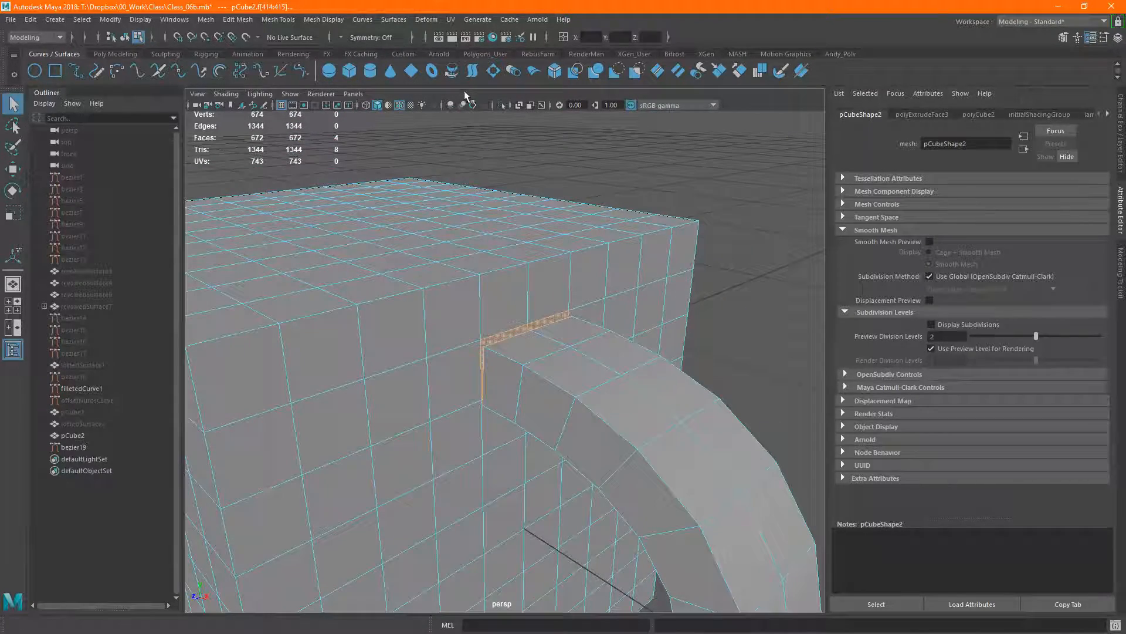
{"action": "left_click", "coordinate": [237, 20]}
{"action": "left_click", "coordinate": [251, 72]}
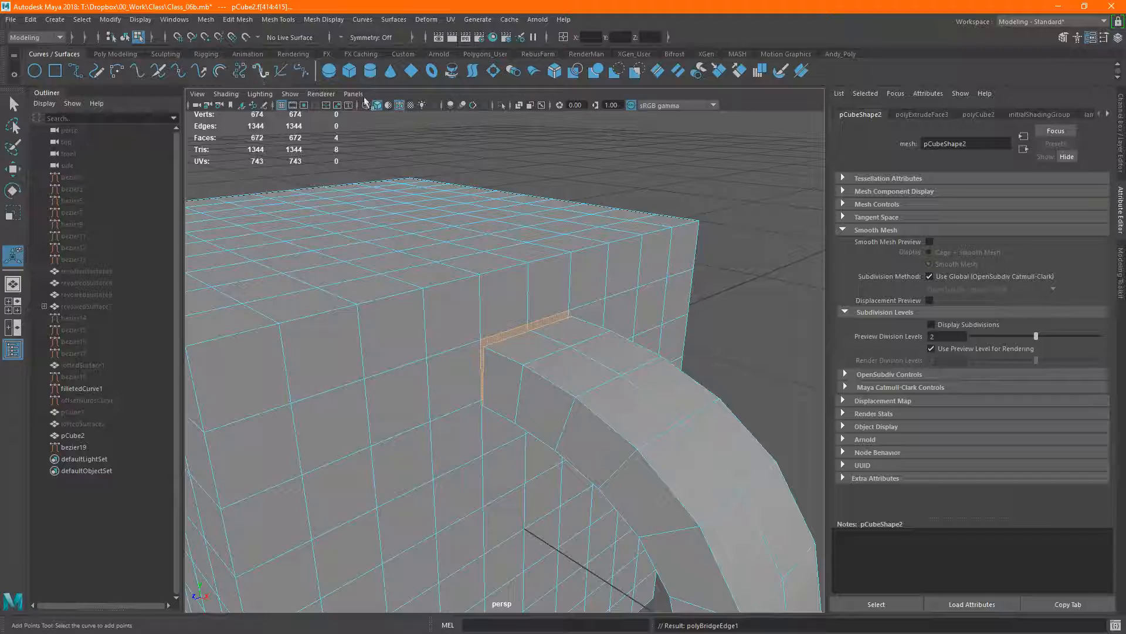
- Preview the bridged handle with mesh smoothing, return to the unsmoothed display, and inspect the bridged joint
{"action": "mouse_move", "coordinate": [518, 364]}
{"action": "left_mouse_down", "text": "alt"}
{"action": "mouse_move", "coordinate": [574, 360]}
{"action": "mouse_move", "coordinate": [520, 372]}
{"action": "mouse_move", "coordinate": [520, 350]}
{"action": "mouse_move", "coordinate": [430, 403]}
{"action": "mouse_move", "coordinate": [504, 397]}
{"action": "mouse_move", "coordinate": [533, 377]}
{"action": "left_mouse_up", "text": "alt"}
{"action": "scroll", "coordinate": [520, 372], "scroll_direction": "up", "scroll_amount": 5}
{"action": "scroll", "coordinate": [520, 372], "scroll_direction": "down", "scroll_amount": 4}
{"action": "key", "text": "3"}
{"action": "scroll", "coordinate": [512, 392], "scroll_direction": "down", "scroll_amount": 5}
{"action": "key", "text": "1"}
{"action": "scroll", "coordinate": [496, 399], "scroll_direction": "up", "scroll_amount": 5}
{"action": "scroll", "coordinate": [504, 362], "scroll_direction": "up", "scroll_amount": 5}
- Select the edge loop around the handle beside its bridged joint, move it to adjust the joint, and clear the selection
{"action": "right_click_drag", "start_coordinate": [504, 343], "coordinate": [503, 274]}
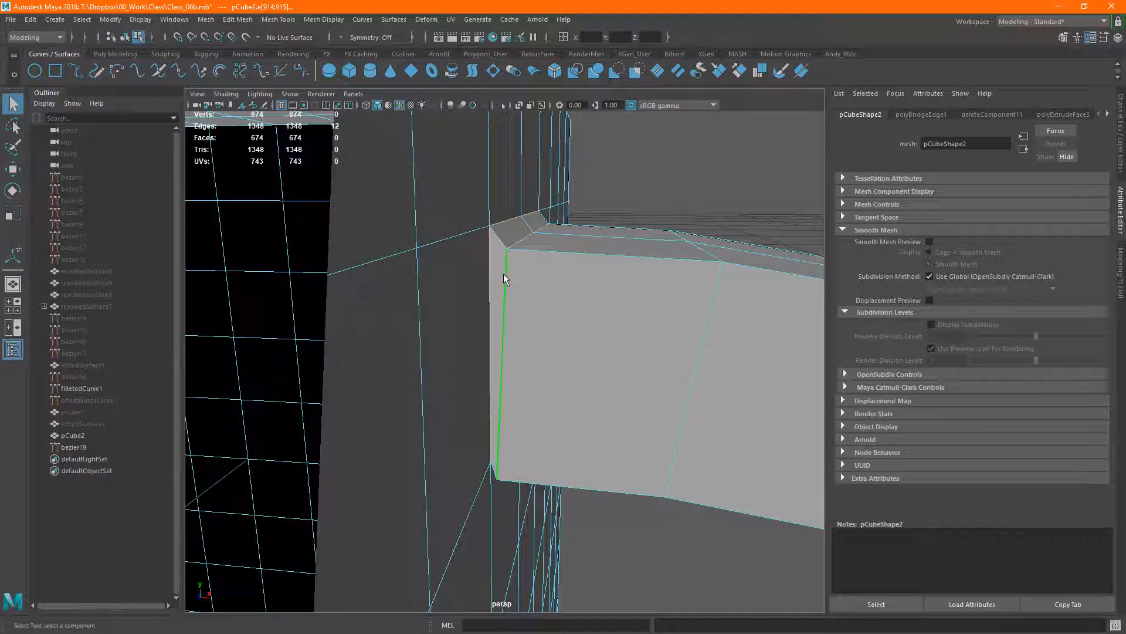
{"action": "left_click", "coordinate": [503, 273]}
{"action": "key", "text": "w"}
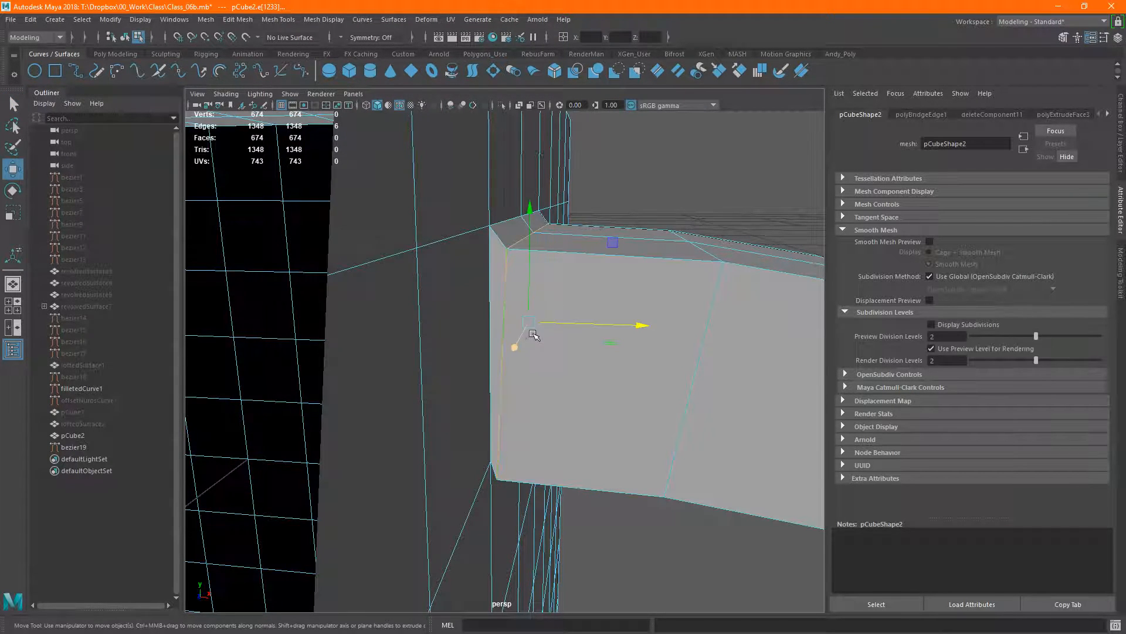
{"action": "left_click_drag", "start_coordinate": [532, 334], "coordinate": [554, 306], "text": "alt"}
{"action": "left_click_drag", "start_coordinate": [636, 212], "coordinate": [606, 340]}
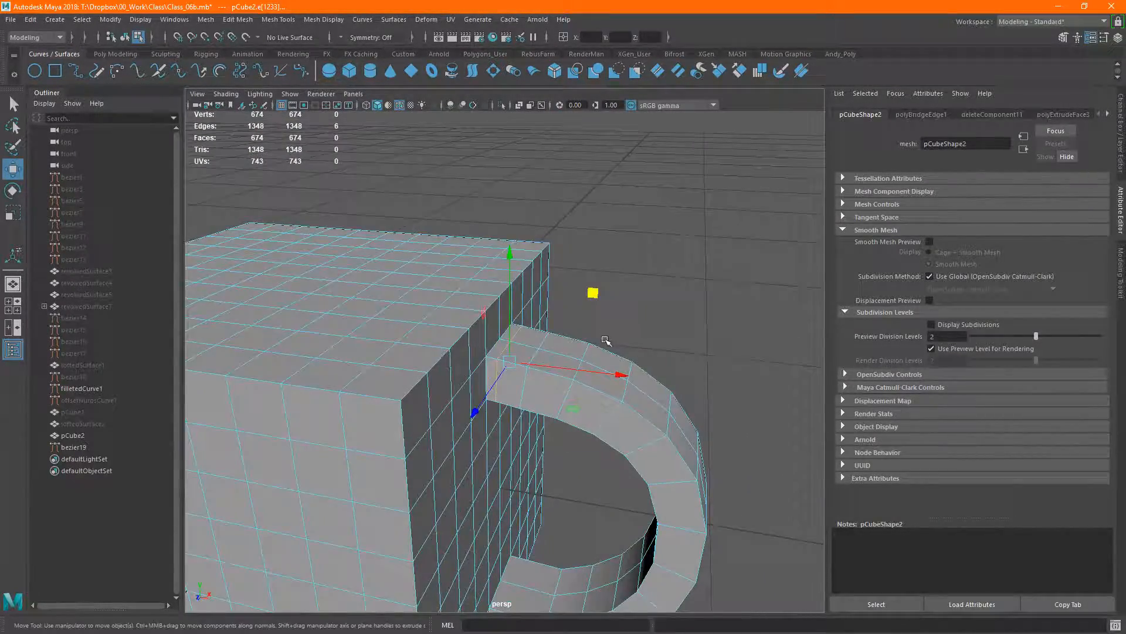
{"action": "middle_click_drag", "start_coordinate": [606, 340], "coordinate": [623, 244], "text": "alt"}
{"action": "left_click_drag", "start_coordinate": [575, 317], "coordinate": [561, 314], "text": "alt"}
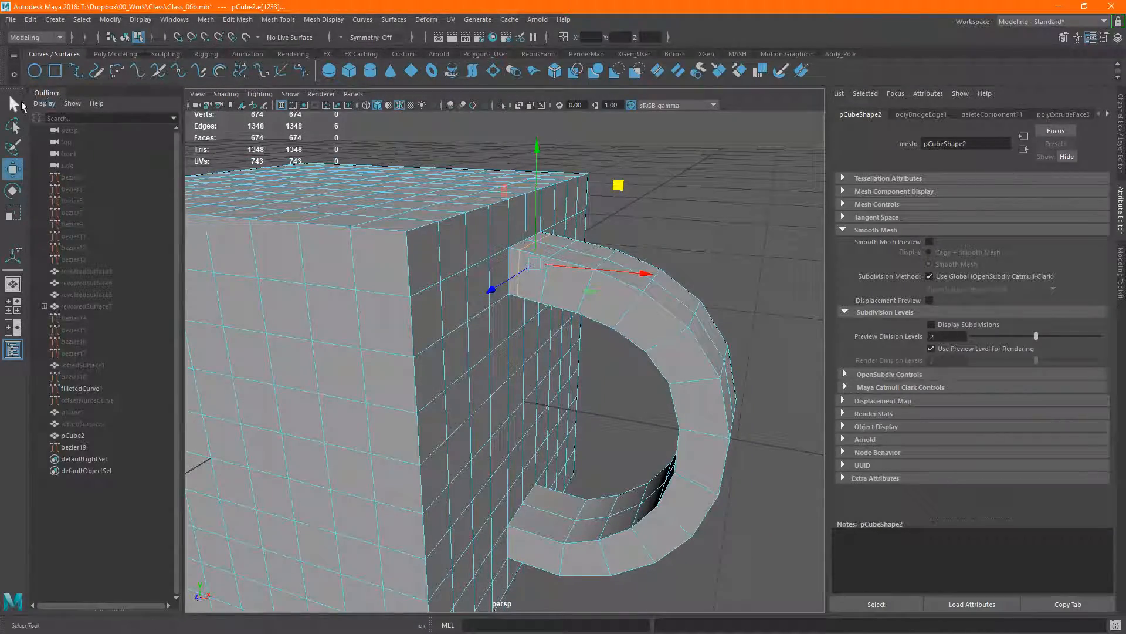
{"action": "left_click", "coordinate": [15, 105]}
{"action": "left_click", "coordinate": [623, 229]}
- Select a single face near the middle of the cube's top and extrude it in 12 divisions with the curve option set to None
{"action": "left_click_drag", "start_coordinate": [561, 366], "coordinate": [445, 390], "text": "alt"}
{"action": "scroll", "coordinate": [544, 388], "scroll_direction": "down", "scroll_amount": 4}
{"action": "scroll", "coordinate": [445, 391], "scroll_direction": "down", "scroll_amount": 5}
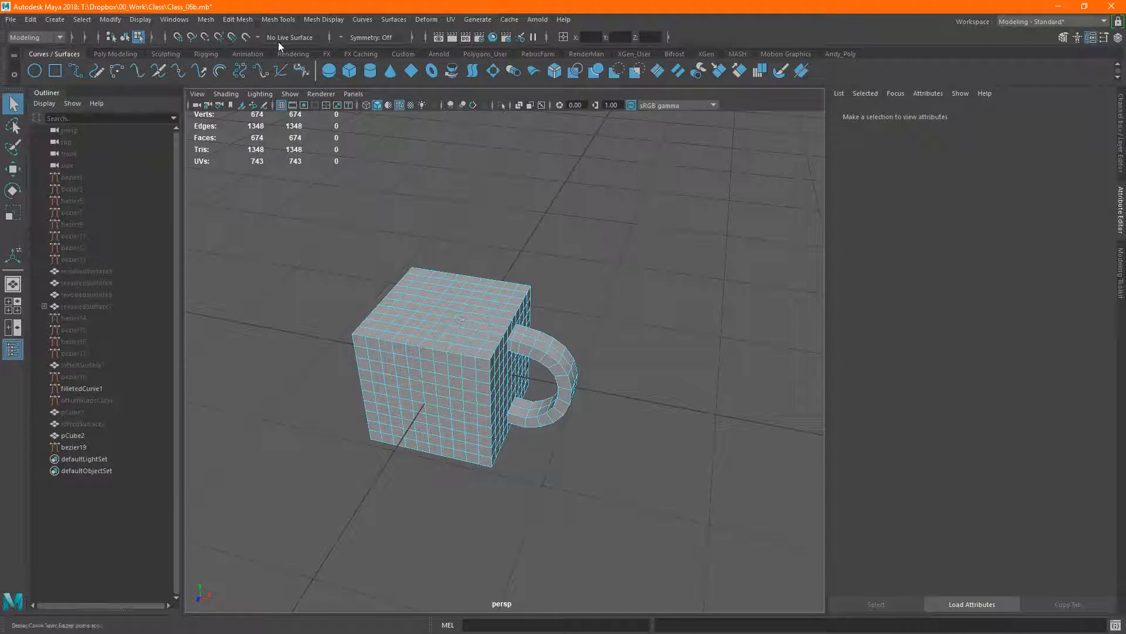
{"action": "left_click", "coordinate": [442, 322]}
{"action": "right_click_drag", "start_coordinate": [438, 284], "coordinate": [433, 312]}
{"action": "left_click", "coordinate": [494, 290]}
{"action": "left_click", "coordinate": [237, 20]}
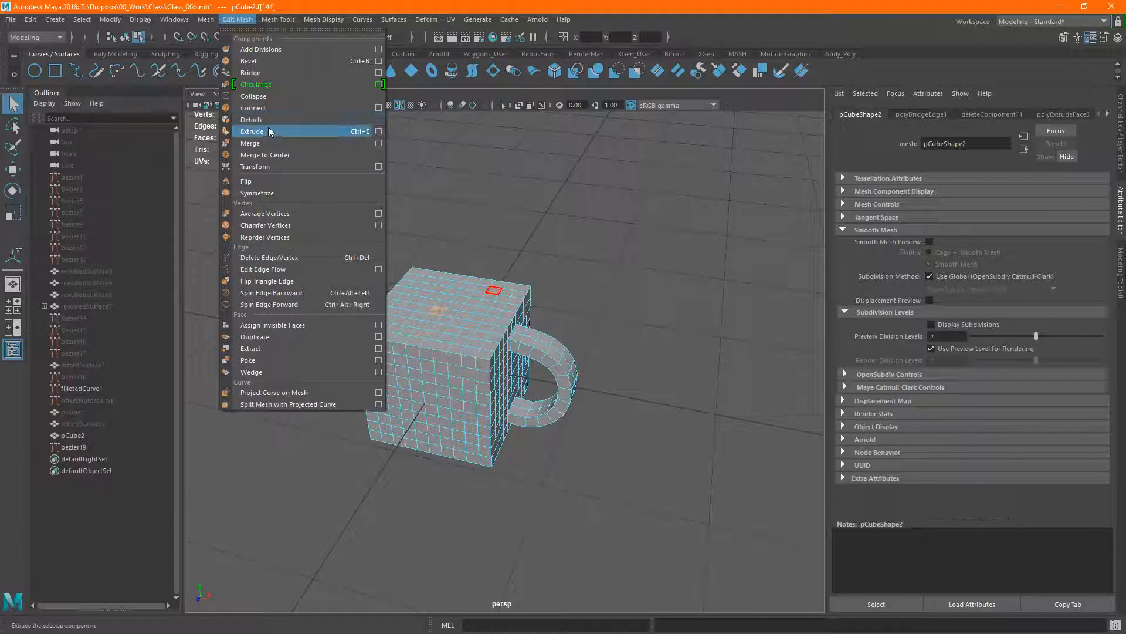
{"action": "left_click", "coordinate": [378, 132]}
{"action": "left_click_drag", "start_coordinate": [798, 79], "coordinate": [625, 80]}
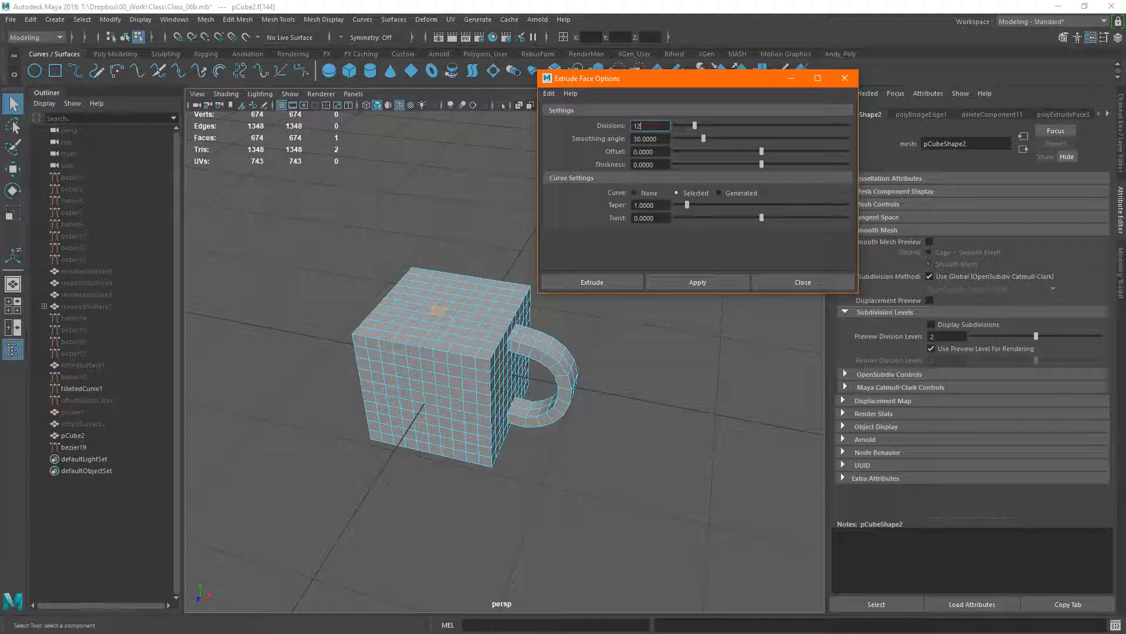
{"action": "left_click", "coordinate": [647, 192]}
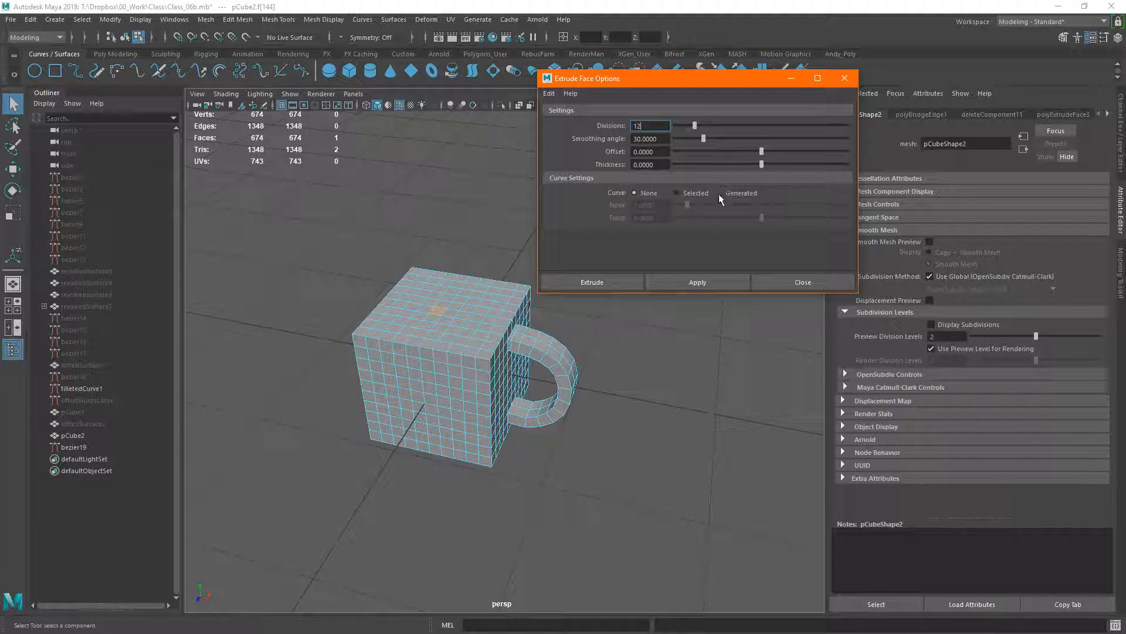
{"action": "left_click", "coordinate": [610, 281]}
- Pull the extruded top face straight up into a column, to a local Z translation of about 0.403
{"action": "left_click_drag", "start_coordinate": [431, 245], "coordinate": [430, 215]}
{"action": "right_click_drag", "start_coordinate": [459, 256], "coordinate": [545, 276], "text": "alt"}
{"action": "middle_click_drag", "start_coordinate": [408, 273], "coordinate": [562, 404], "text": "alt"}
{"action": "left_click_drag", "start_coordinate": [517, 269], "coordinate": [526, 212]}
{"action": "left_click_drag", "start_coordinate": [548, 311], "coordinate": [516, 251], "text": "alt"}
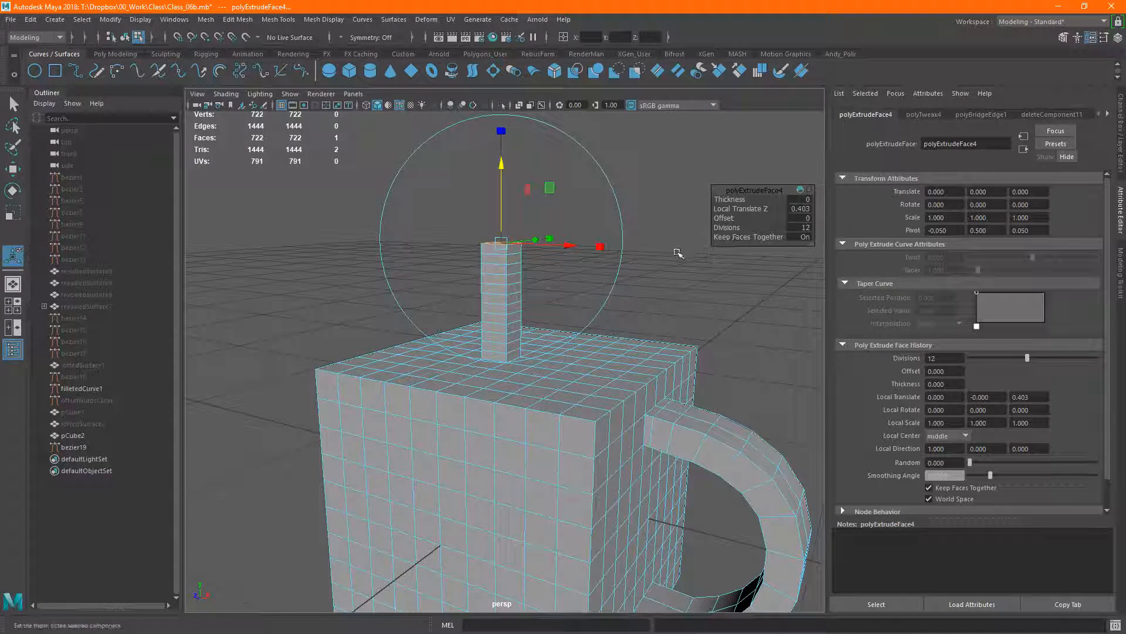
- Select another face on the cube's top in front of the column and set its Extrude options to use the selected curve
{"action": "left_click", "coordinate": [396, 314]}
{"action": "left_click", "coordinate": [452, 377]}
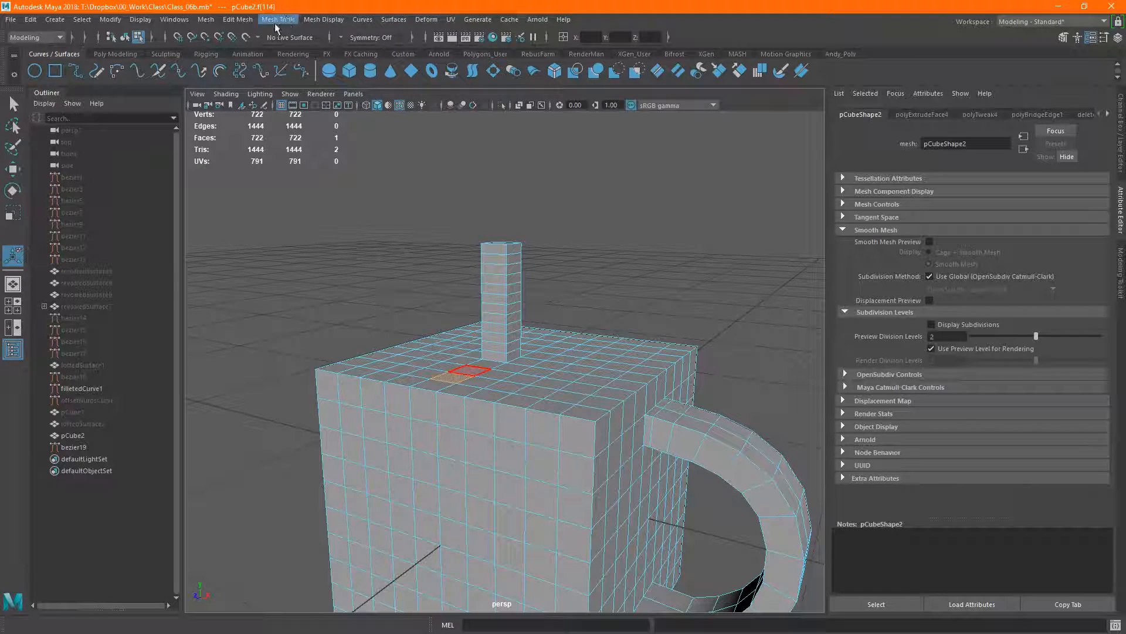
{"action": "left_click", "coordinate": [237, 19]}
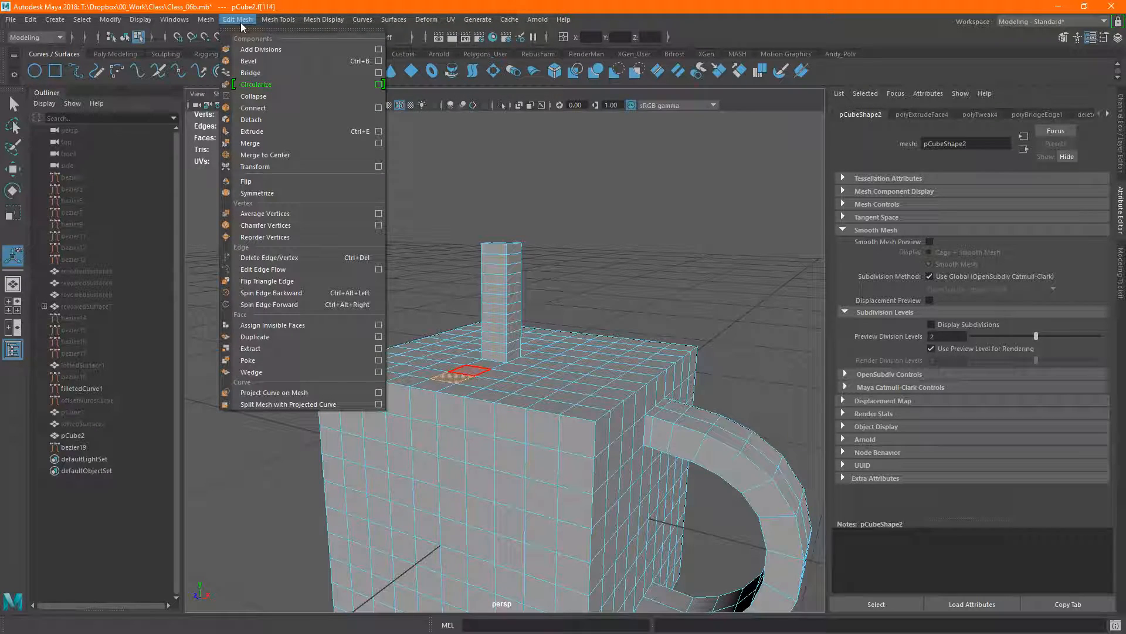
{"action": "left_click", "coordinate": [378, 132]}
{"action": "left_click", "coordinate": [680, 193]}
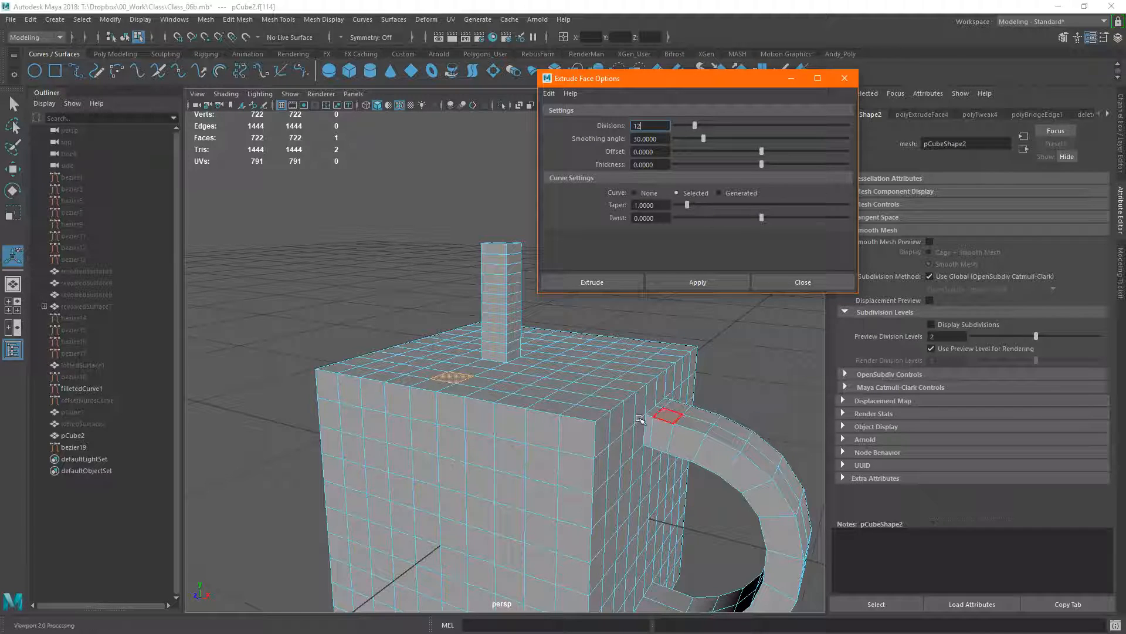
{"action": "left_click", "coordinate": [633, 193]}
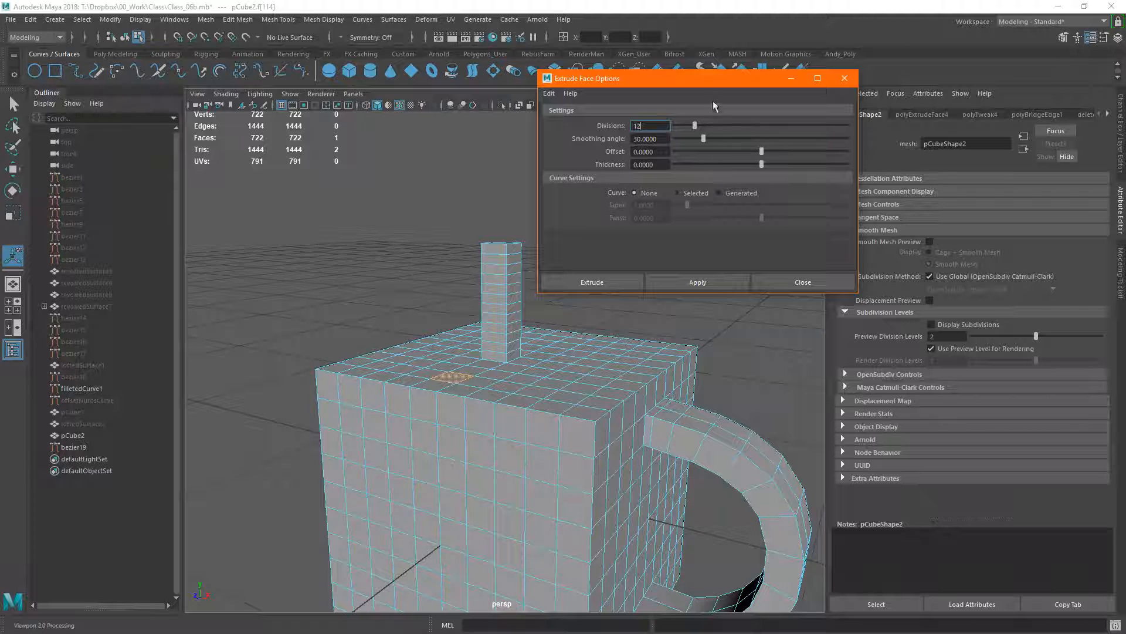
{"action": "left_click", "coordinate": [690, 192]}
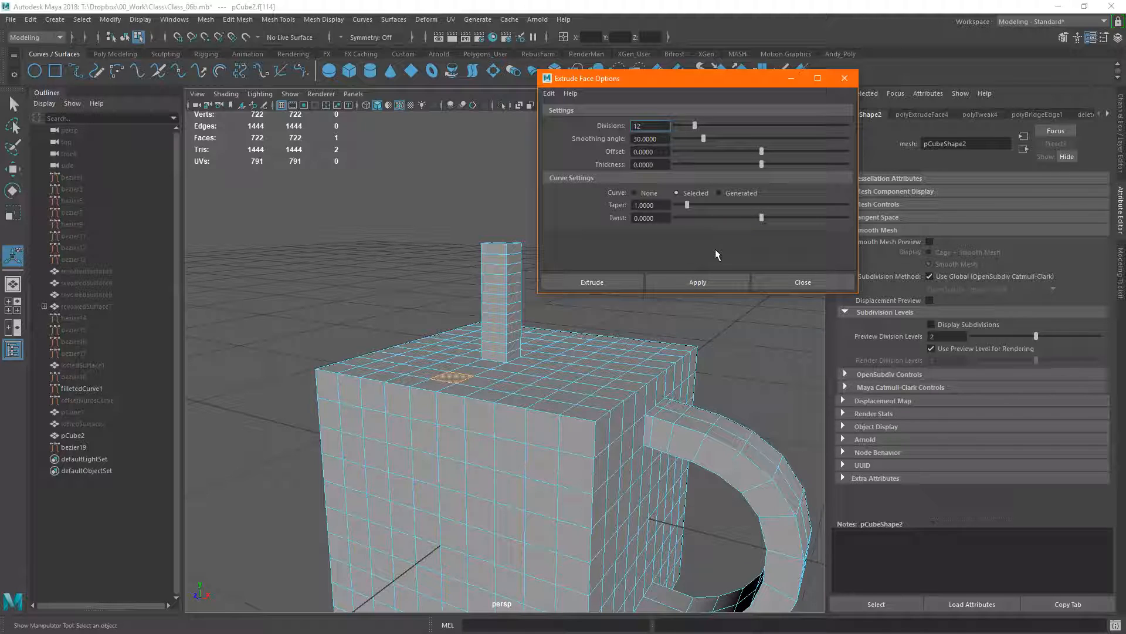